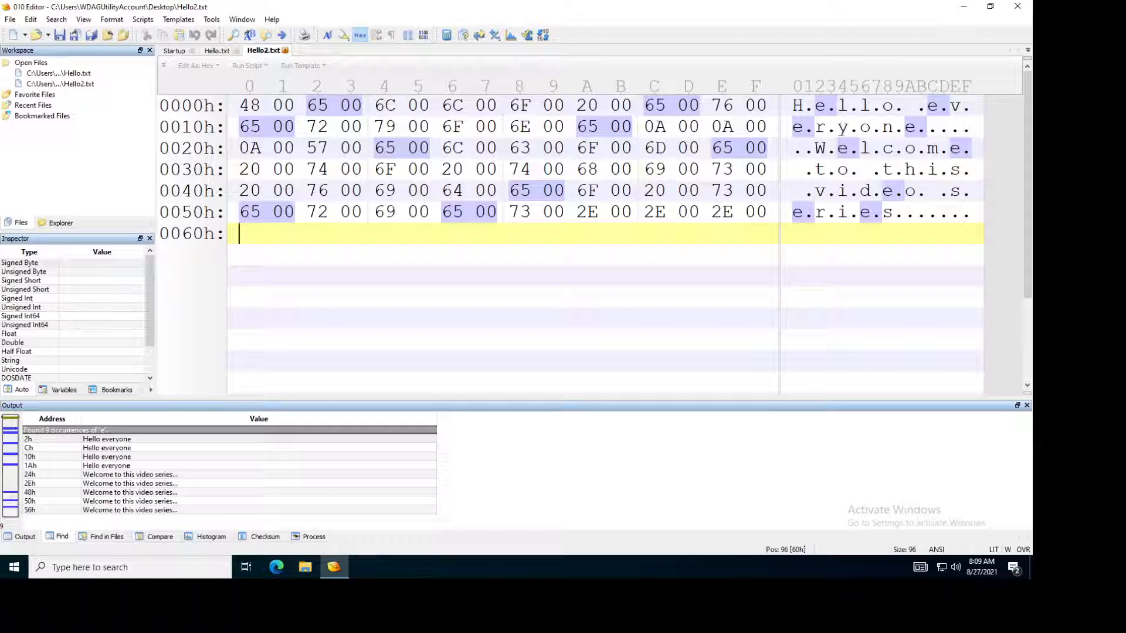
Step: Open the Replace bar and switch to the Hello.txt file
{"action": "left_click", "coordinate": [66, 20]}
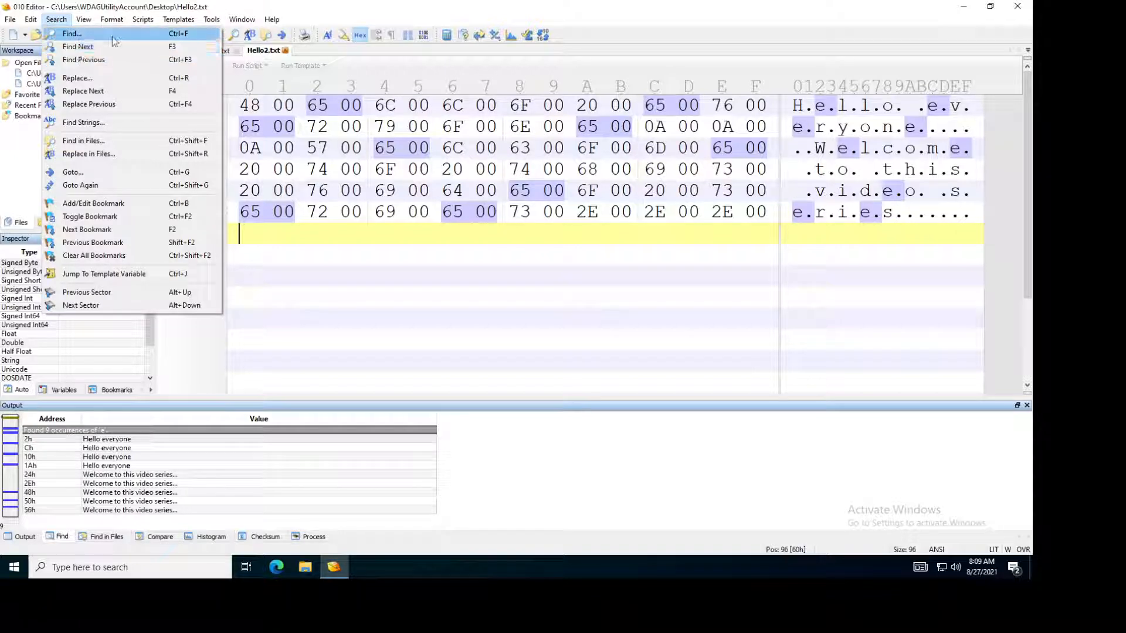
{"action": "left_click", "coordinate": [390, 323]}
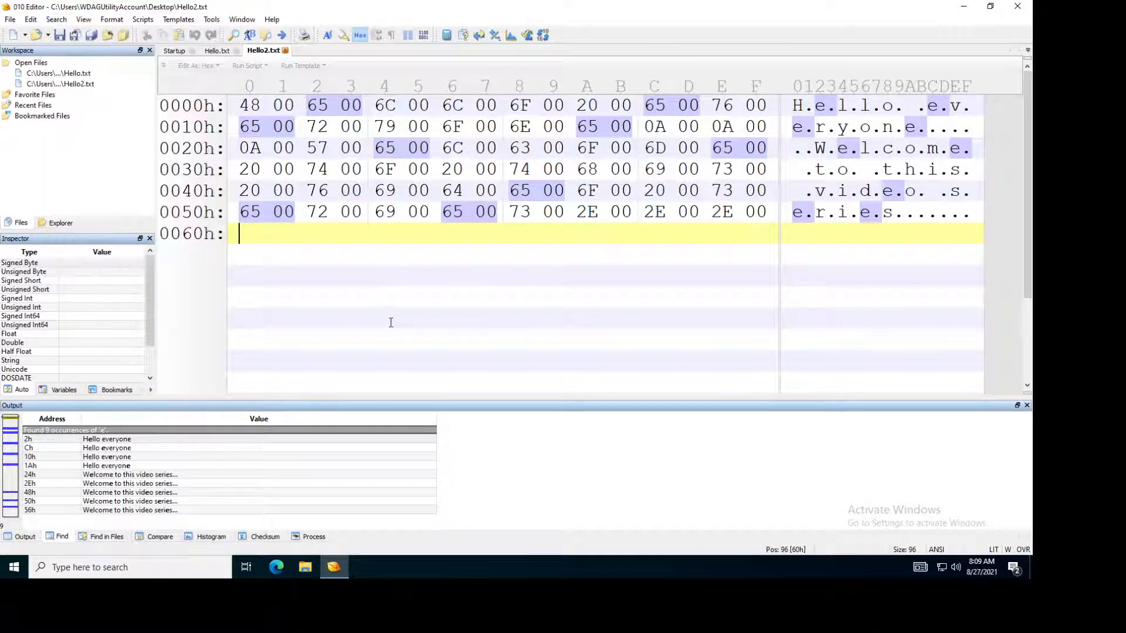
{"action": "key", "text": "ctrl+f"}
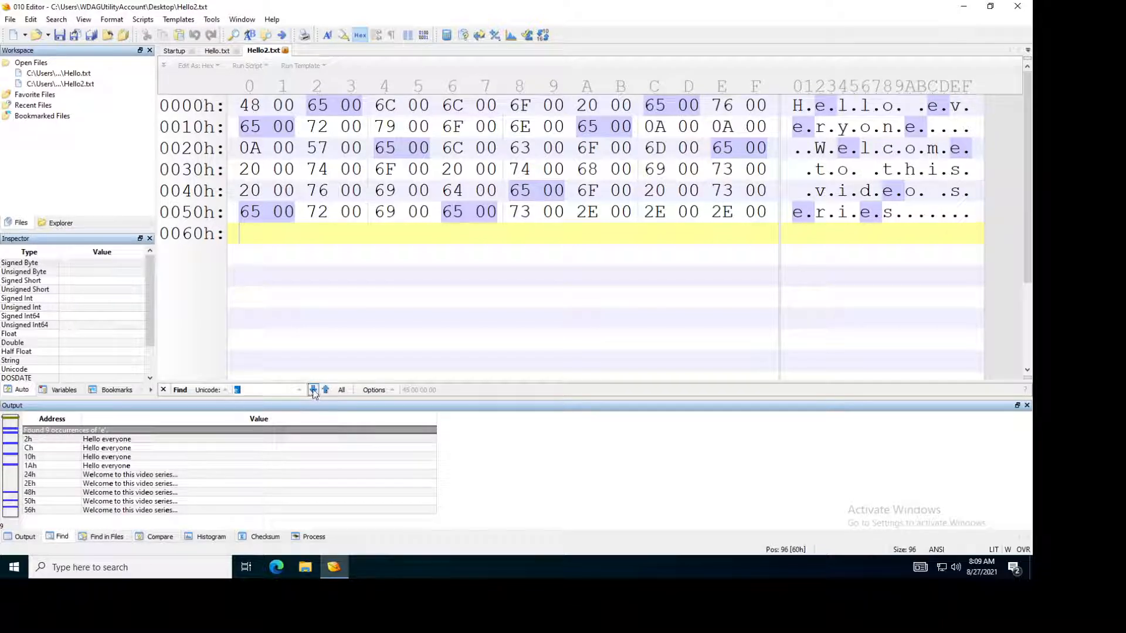
{"action": "left_click", "coordinate": [65, 20]}
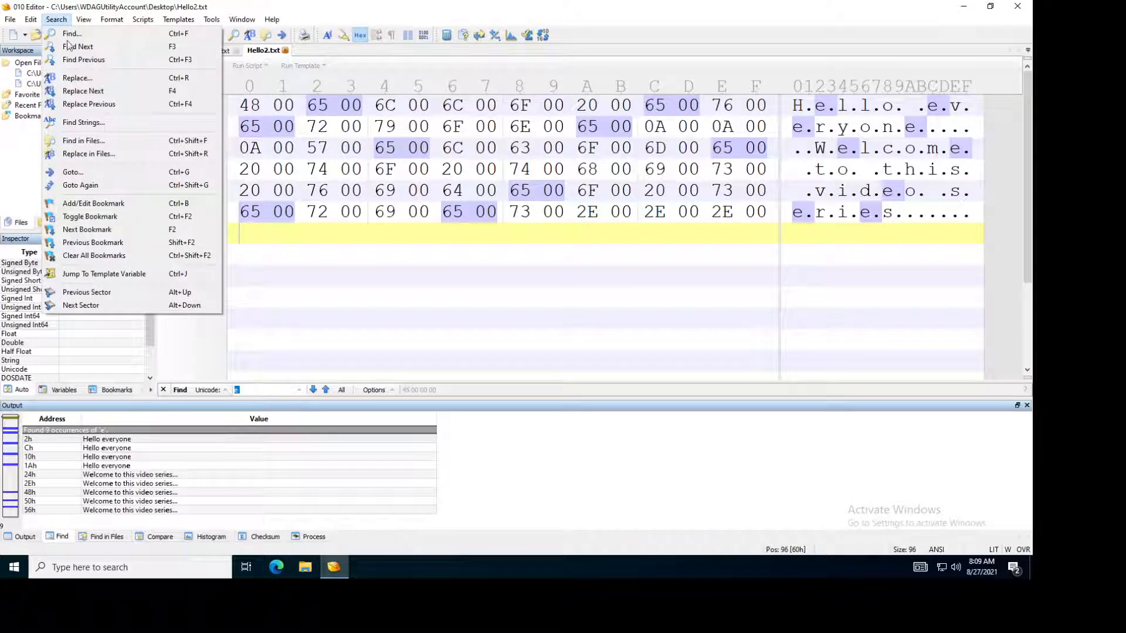
{"action": "left_click", "coordinate": [73, 83]}
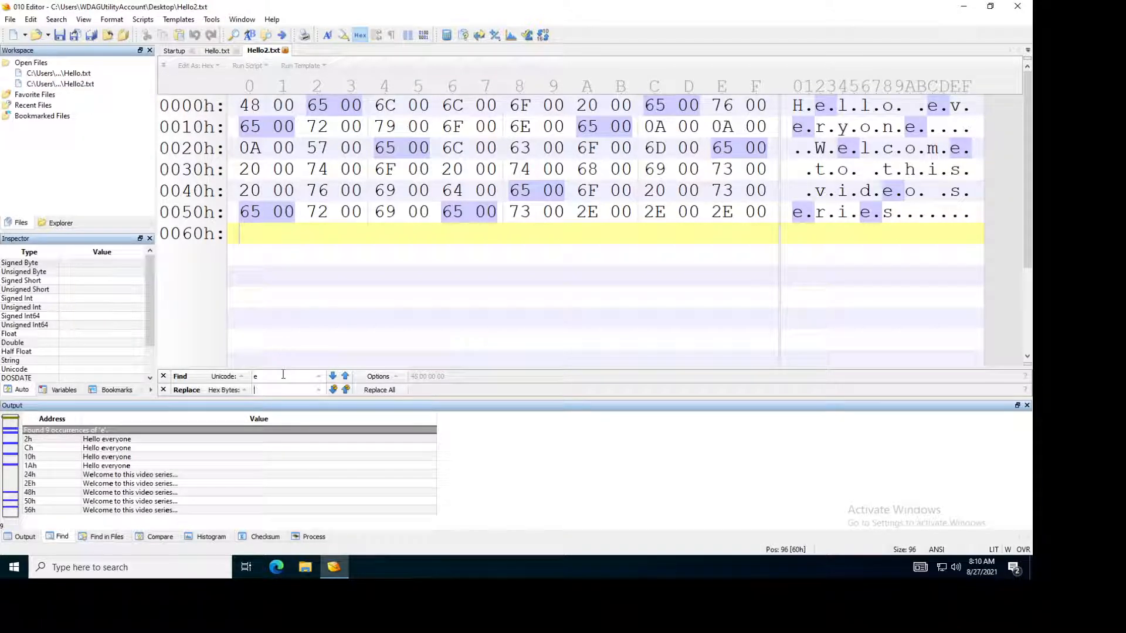
{"action": "left_click", "coordinate": [212, 51]}
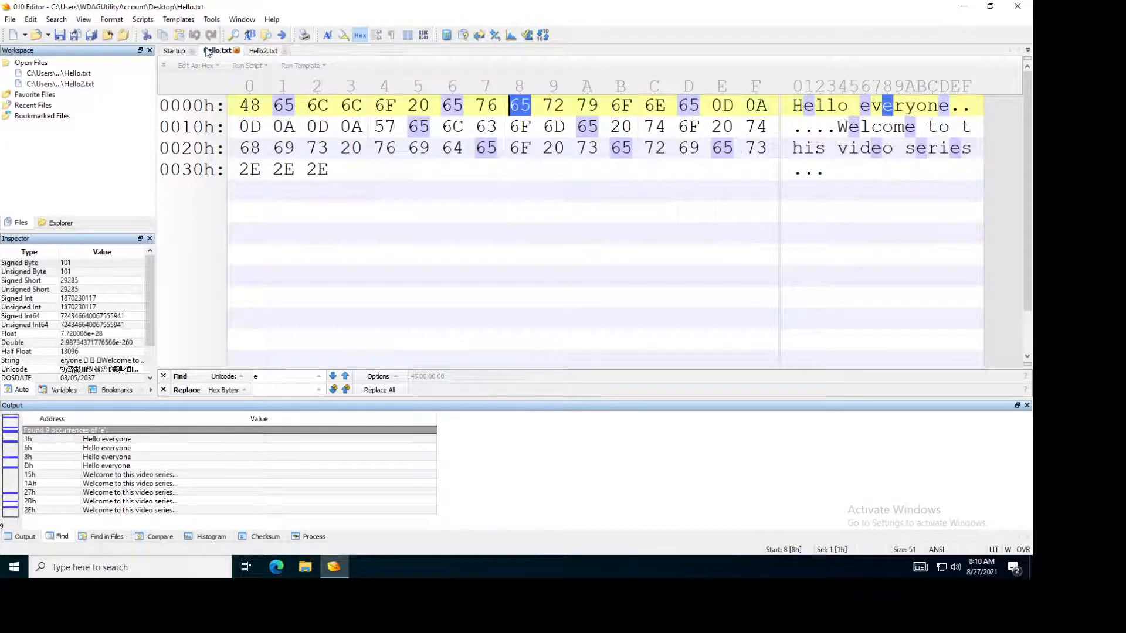
Step: Set the search value to the text "e" and the replacement to the text "E", both with the Text data type
{"action": "left_click", "coordinate": [271, 380]}
{"action": "type", "text": "e"}
{"action": "left_click", "coordinate": [216, 380]}
{"action": "left_click", "coordinate": [222, 200]}
{"action": "left_click", "coordinate": [235, 394]}
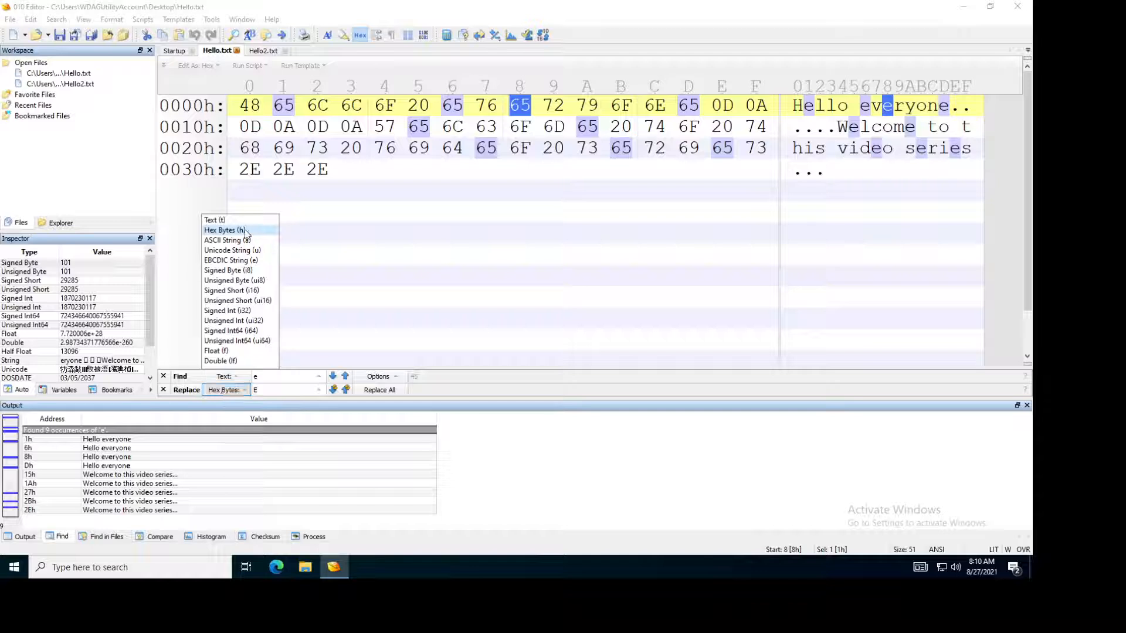
{"action": "left_click", "coordinate": [215, 219]}
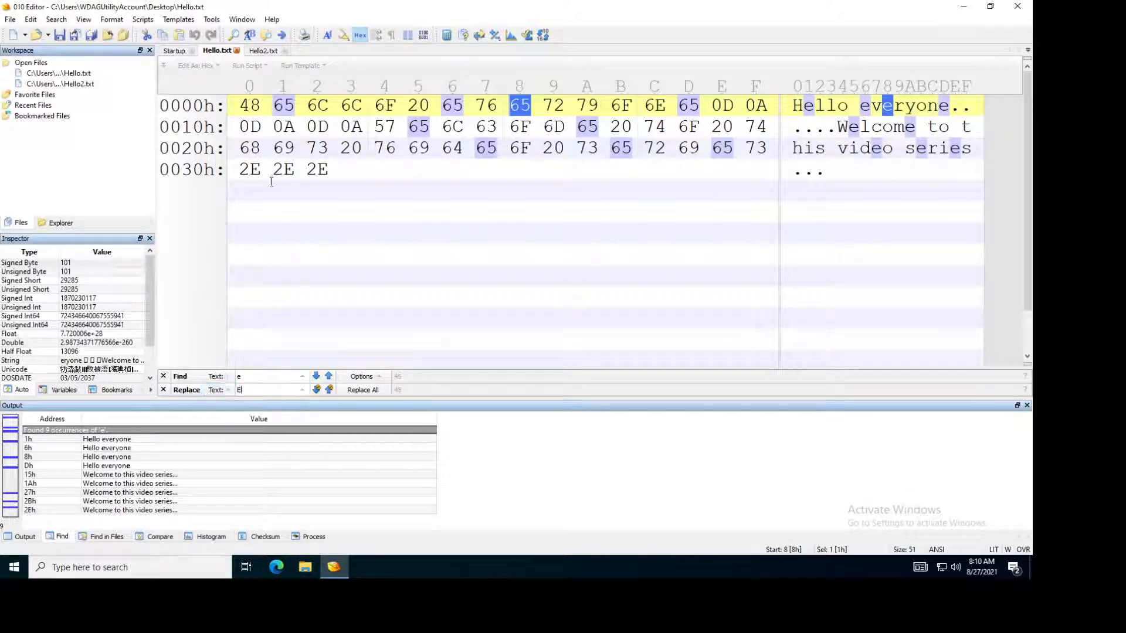
{"action": "left_click", "coordinate": [254, 375]}
{"action": "left_click", "coordinate": [258, 389]}
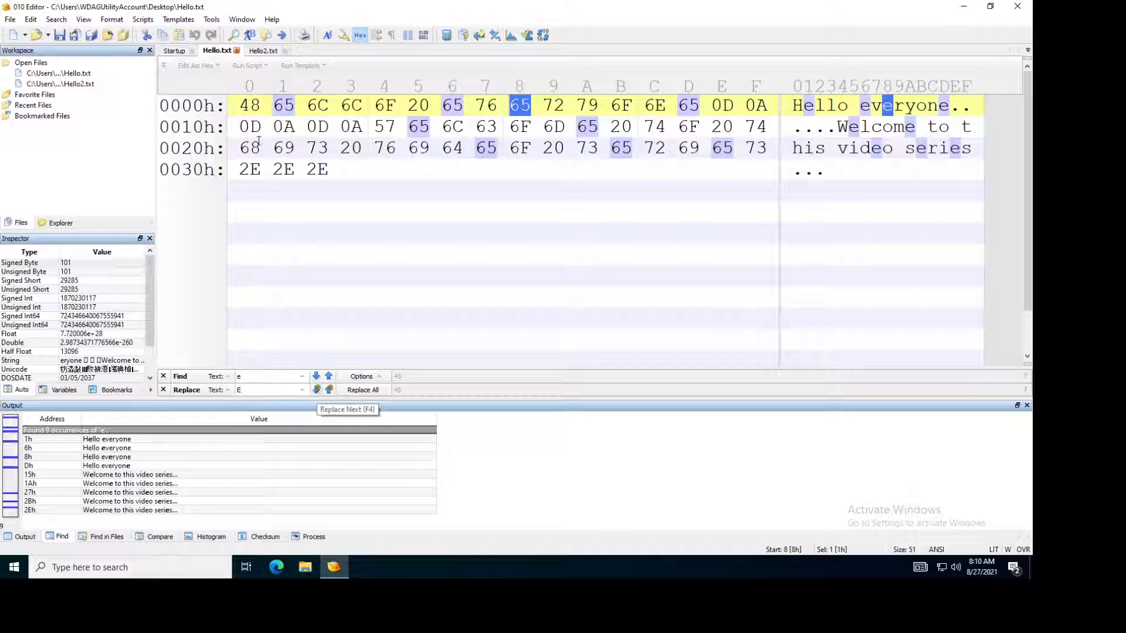
Step: Replace the first four occurrences of "e" with "E" one at a time, starting from the beginning of the file
{"action": "left_click", "coordinate": [240, 105]}
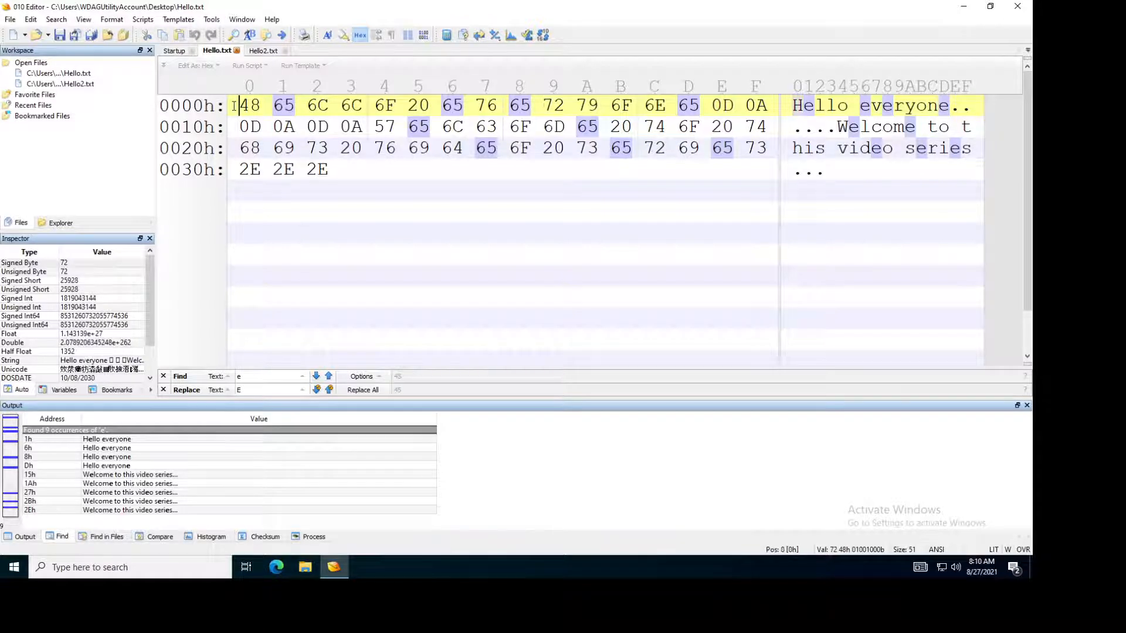
{"action": "left_click", "coordinate": [316, 389]}
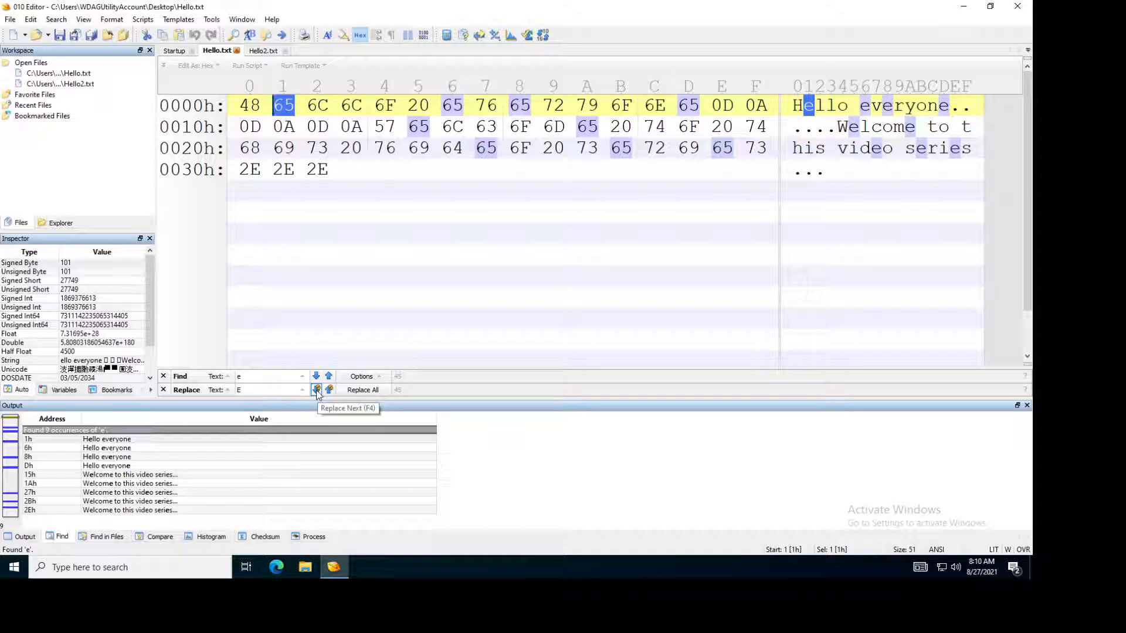
{"action": "left_click", "coordinate": [316, 389]}
{"action": "left_click", "coordinate": [315, 389]}
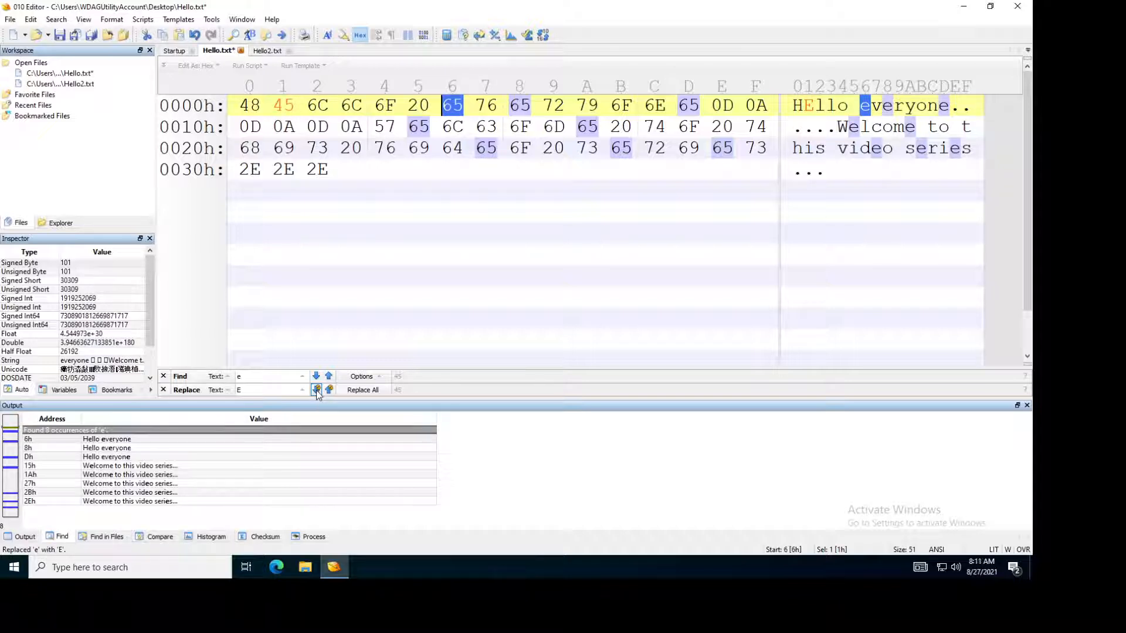
{"action": "left_click", "coordinate": [315, 389]}
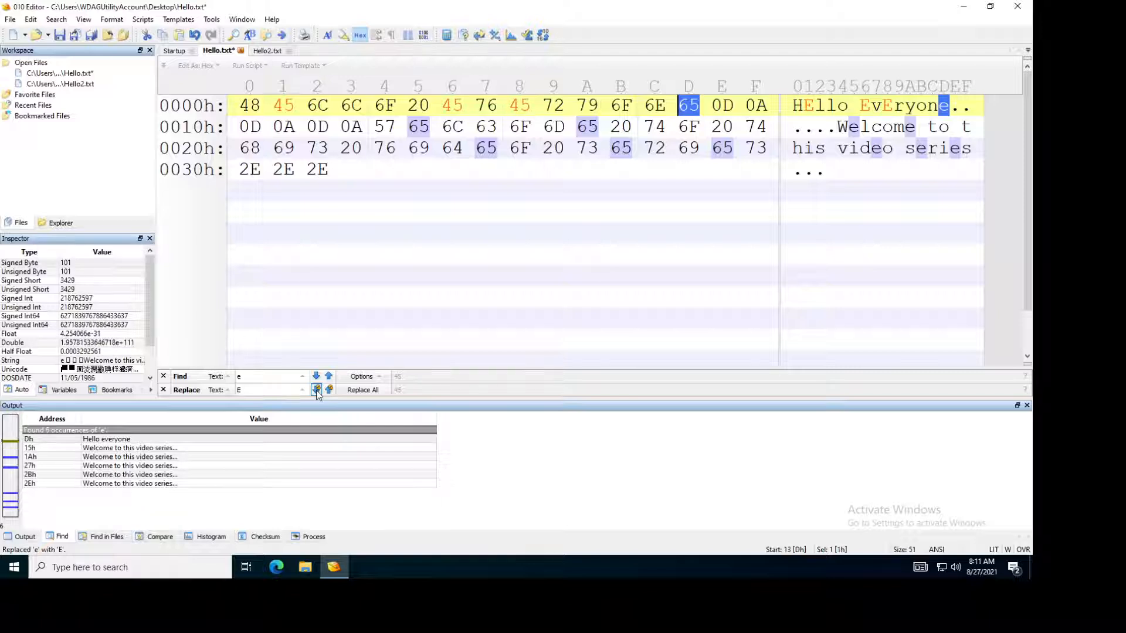
{"action": "left_click", "coordinate": [315, 389]}
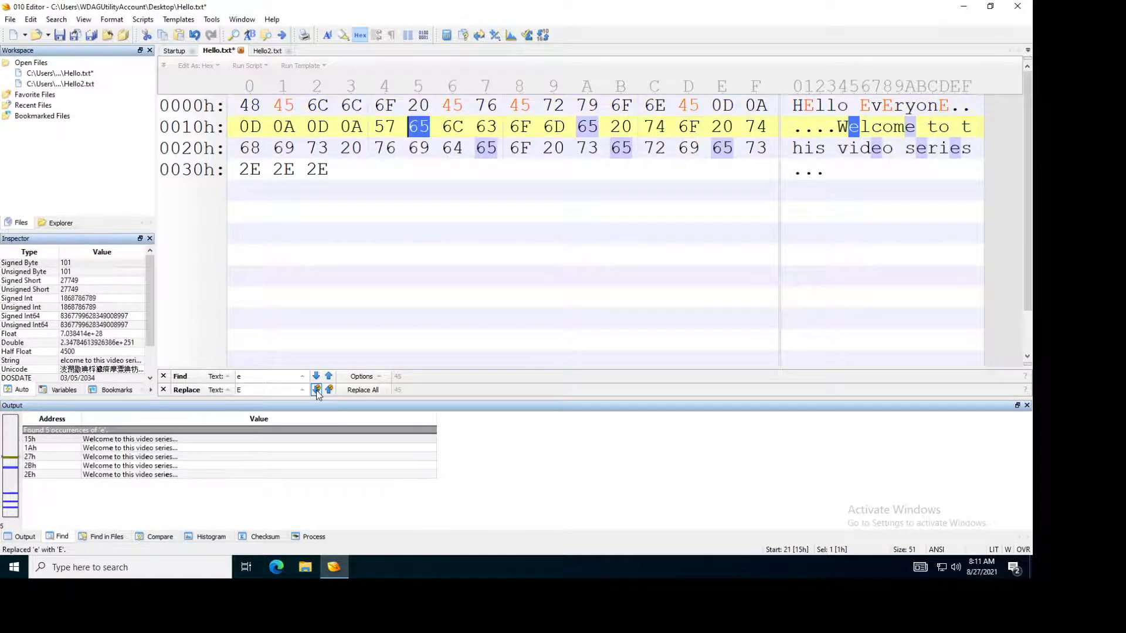
Step: Replace all remaining occurrences of "e" with "E" and save the file
{"action": "left_click", "coordinate": [361, 390]}
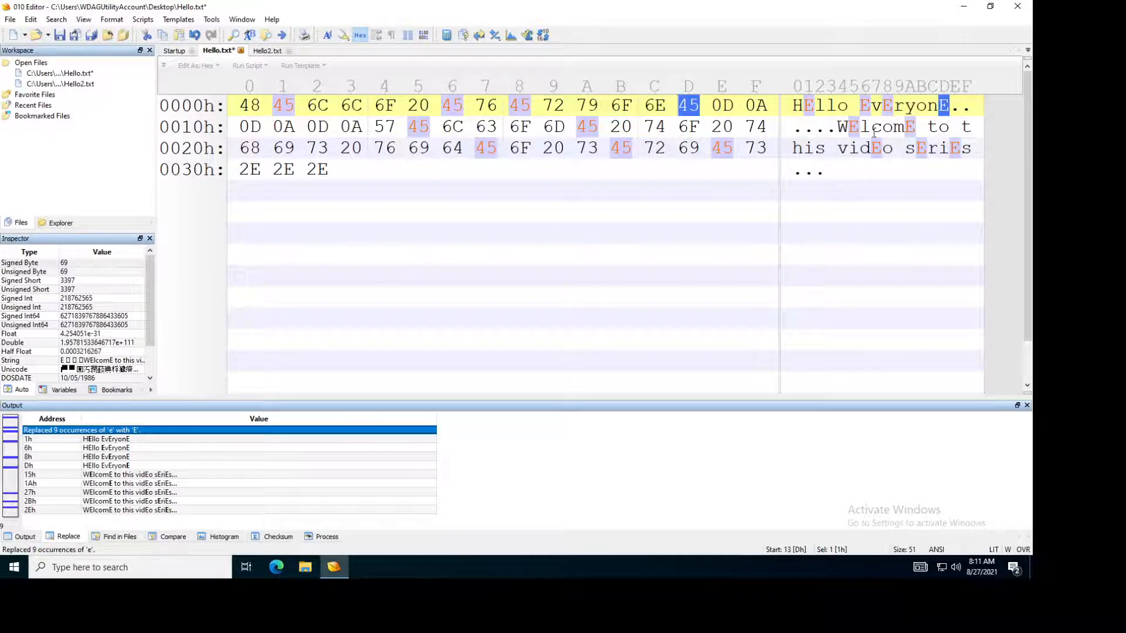
{"action": "left_click", "coordinate": [911, 201]}
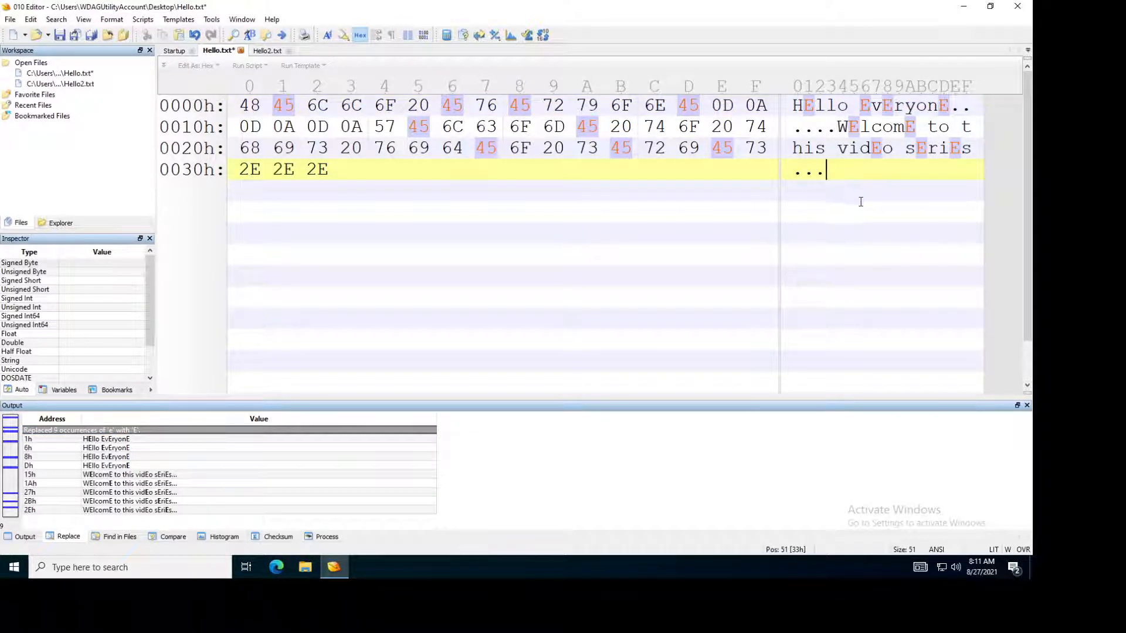
{"action": "key", "text": "ctrl+s"}
Step: Reopen the Replace bar and set the search text to "ll"
{"action": "left_click", "coordinate": [57, 19]}
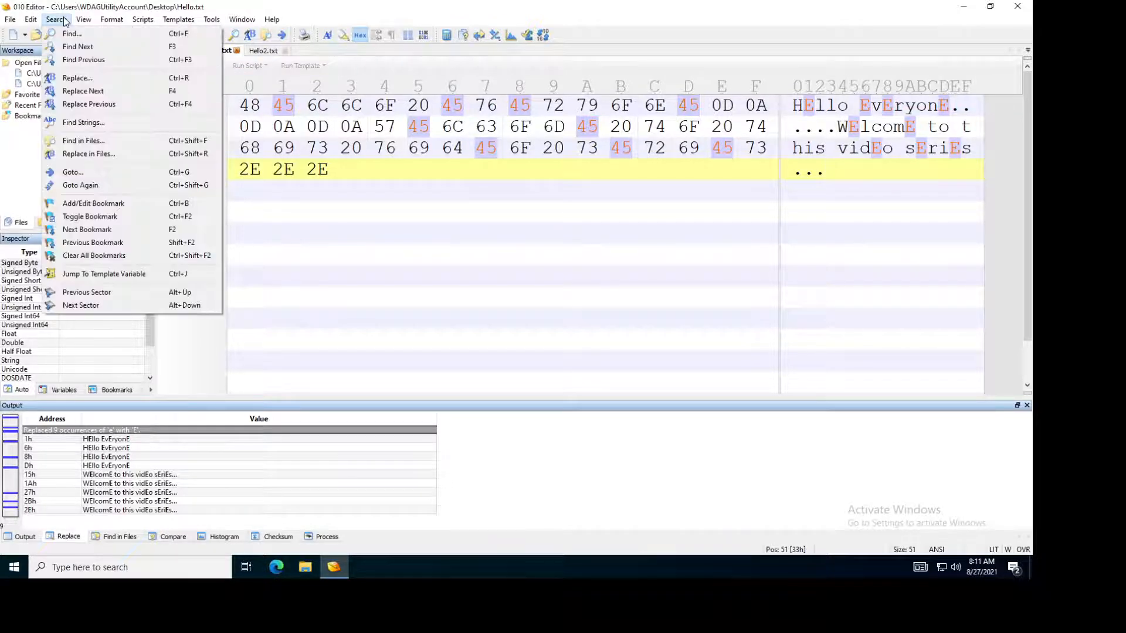
{"action": "left_click", "coordinate": [82, 79]}
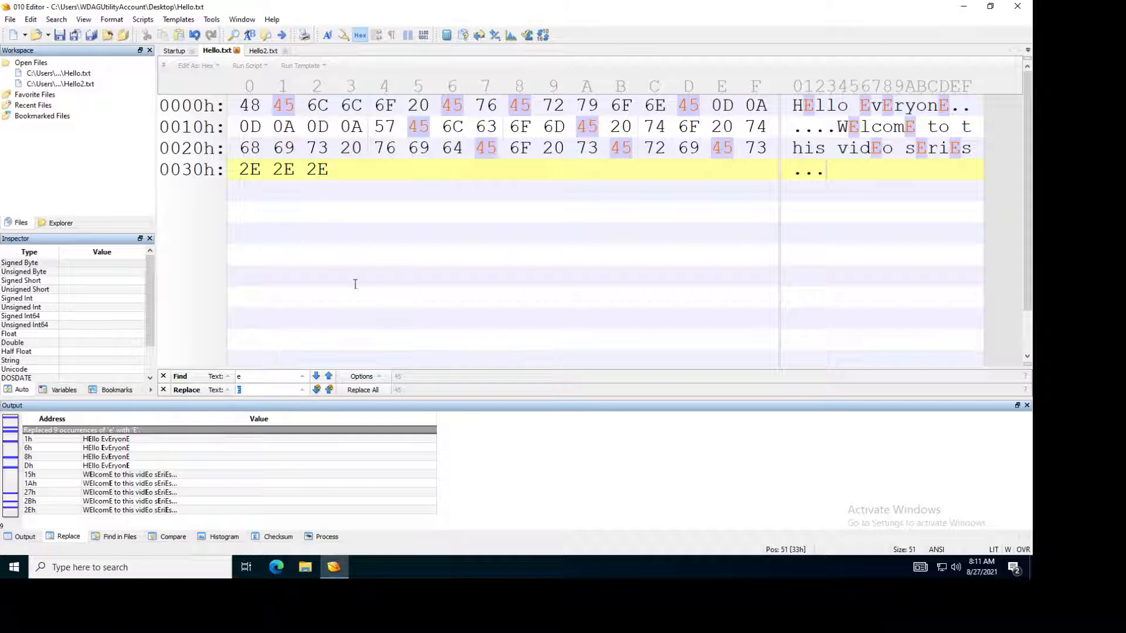
{"action": "left_click", "coordinate": [262, 375]}
Step: Insert an "L" at the end of the file, cut it, and paste it as the replacement value
{"action": "left_click", "coordinate": [381, 166]}
{"action": "left_click", "coordinate": [863, 168]}
{"action": "type", "text": "L"}
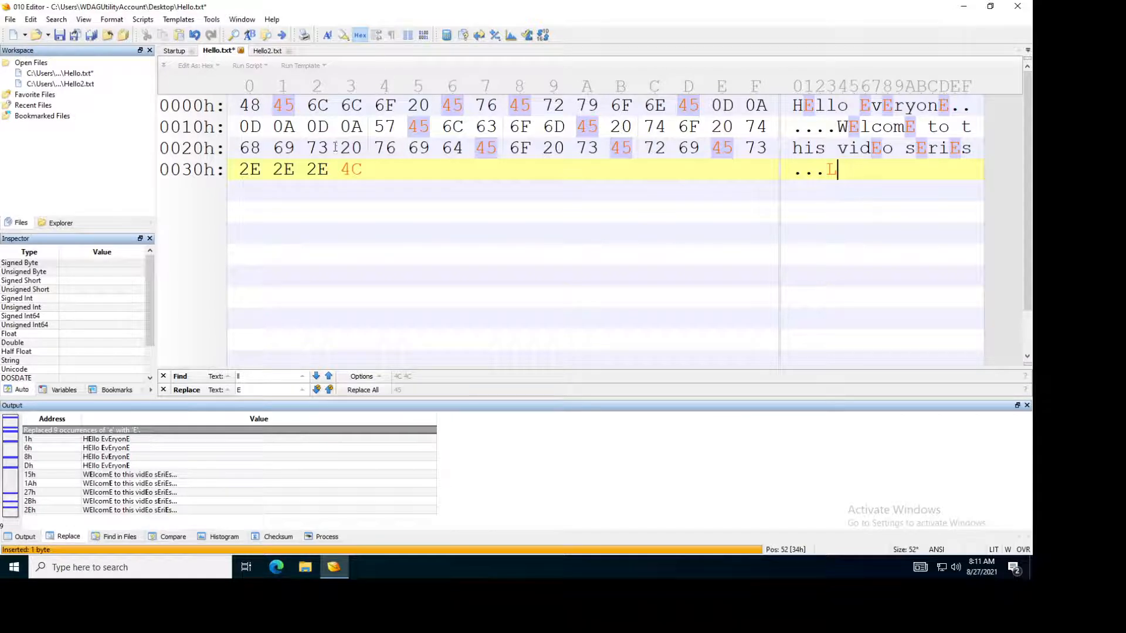
{"action": "left_click_drag", "start_coordinate": [343, 169], "coordinate": [374, 170]}
{"action": "key", "text": "ctrl+x"}
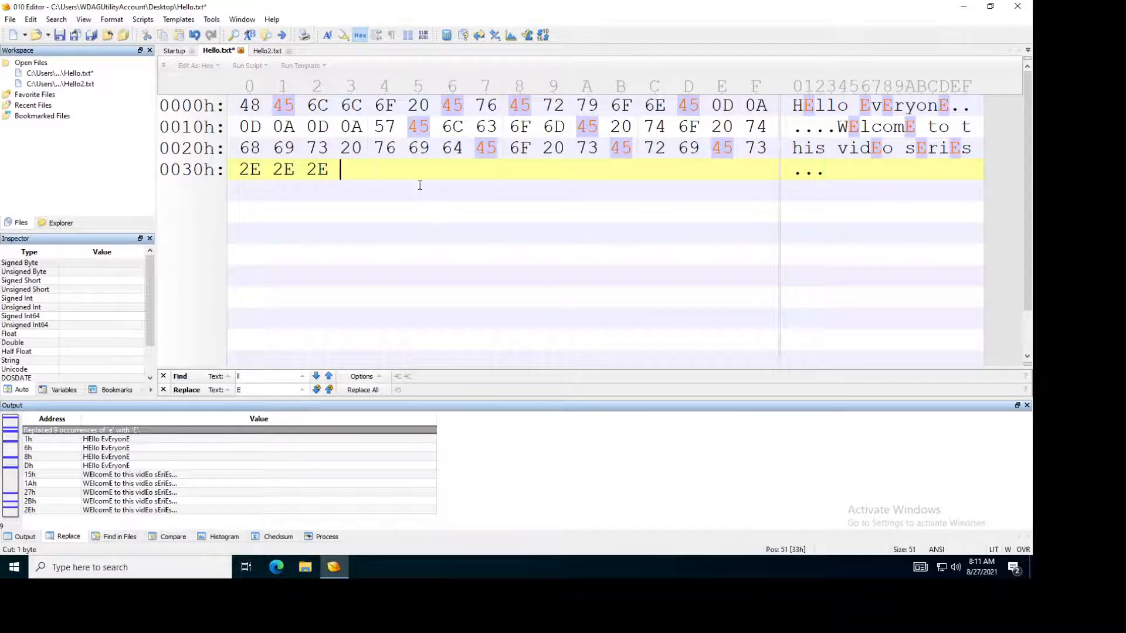
{"action": "double_click", "coordinate": [248, 390]}
{"action": "key", "text": "ctrl+v"}
Step: Change the replacement data type to Hex Bytes and set its value to 4C
{"action": "left_click", "coordinate": [216, 390]}
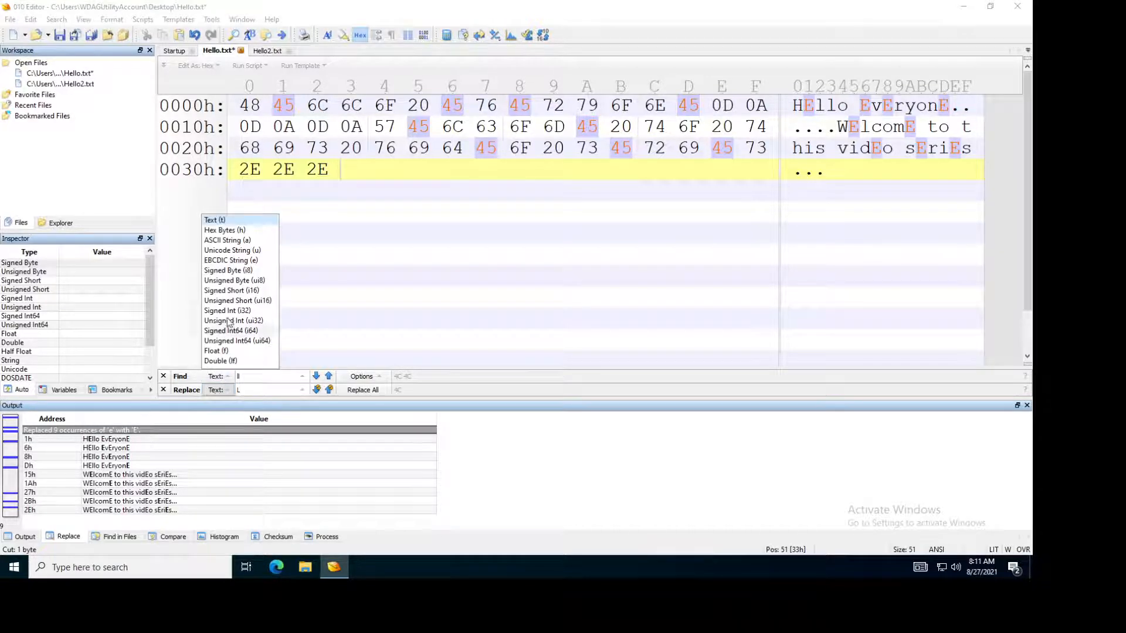
{"action": "left_click", "coordinate": [228, 234]}
{"action": "double_click", "coordinate": [268, 389]}
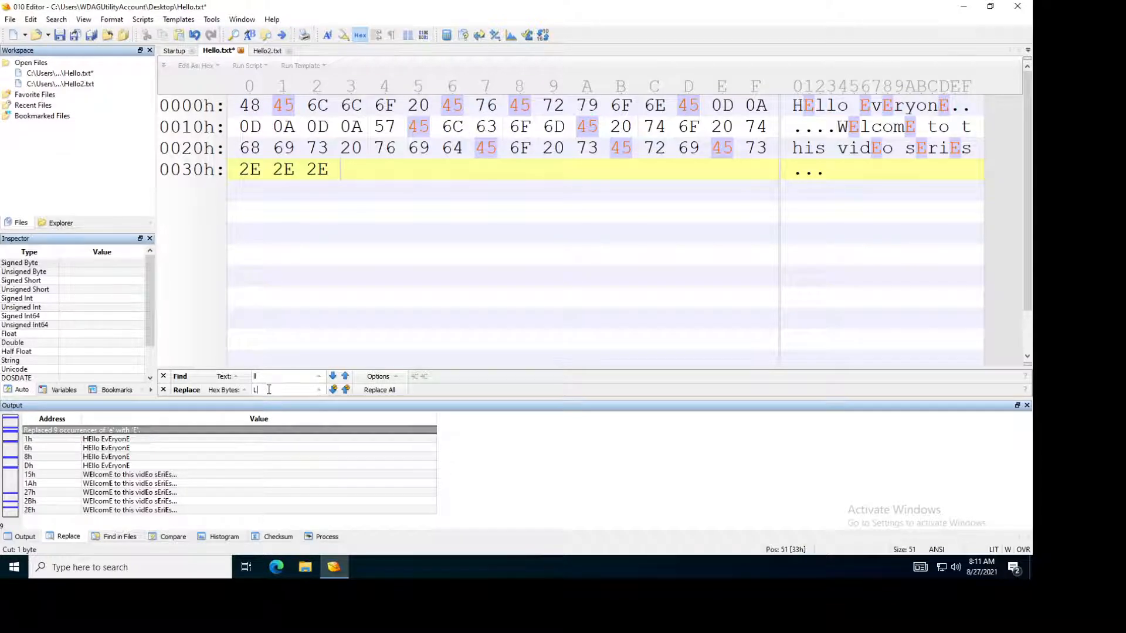
{"action": "type", "text": "4C"}
Step: Replace all occurrences of "ll" with the single hex byte 4C, and undo that replacement
{"action": "left_click", "coordinate": [370, 390]}
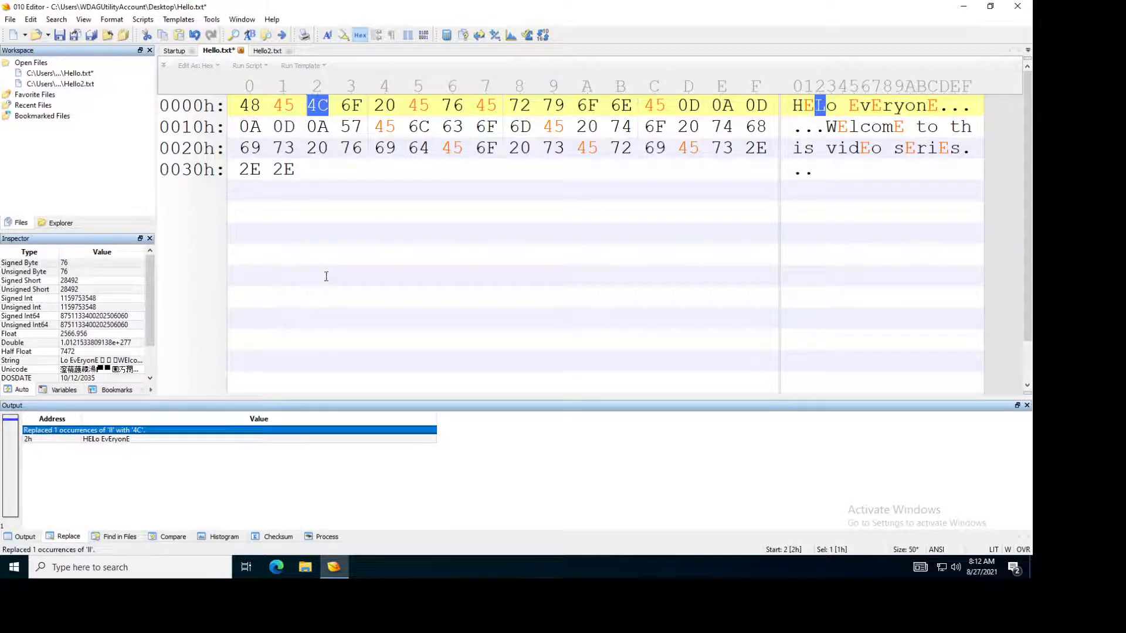
{"action": "key", "text": "ctrl+z"}
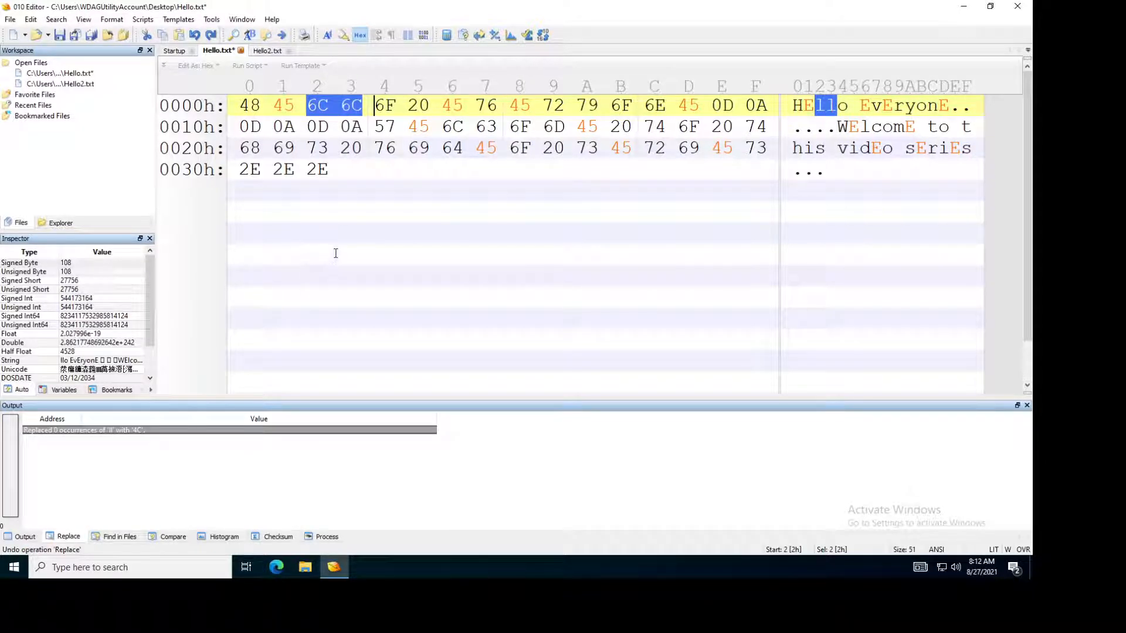
Step: Reopen the Replace bar, set the replacement hex bytes to 4C4C, and replace all occurrences of "ll"
{"action": "key", "text": "ctrl+r"}
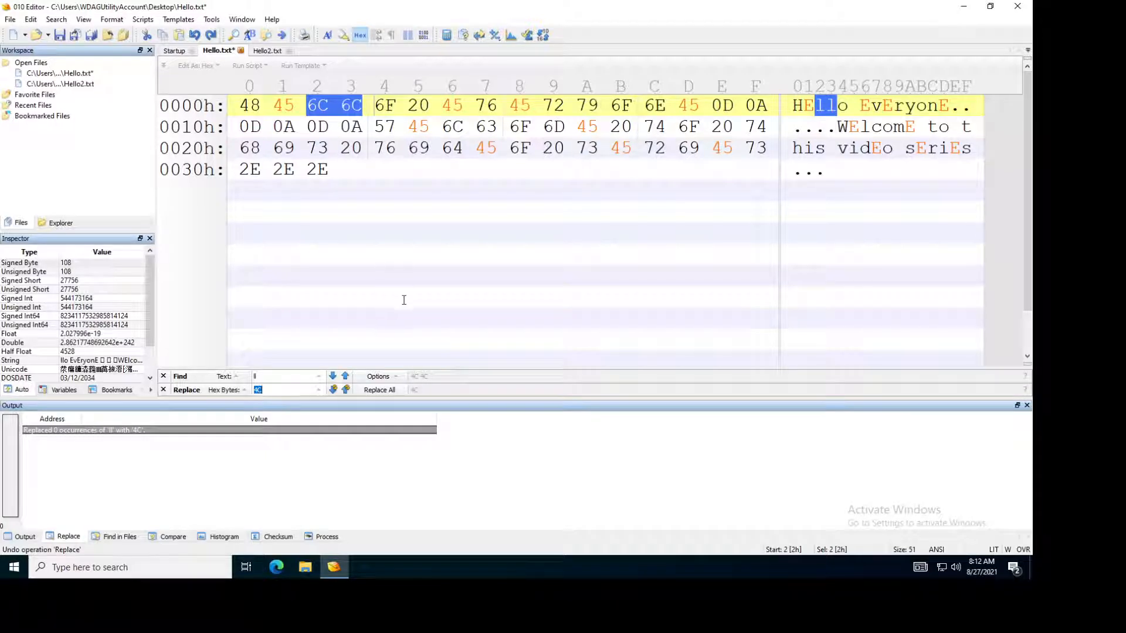
{"action": "left_click", "coordinate": [248, 379]}
{"action": "left_click_drag", "start_coordinate": [272, 390], "coordinate": [250, 394]}
{"action": "left_click", "coordinate": [288, 390]}
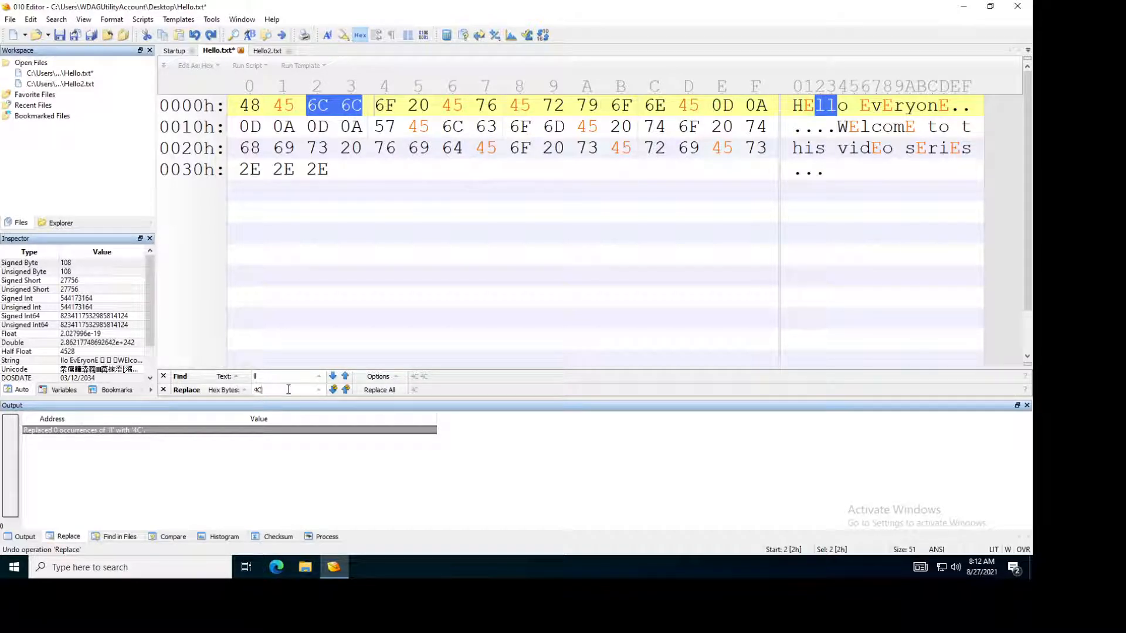
{"action": "type", "text": "4C"}
{"action": "left_click", "coordinate": [384, 391]}
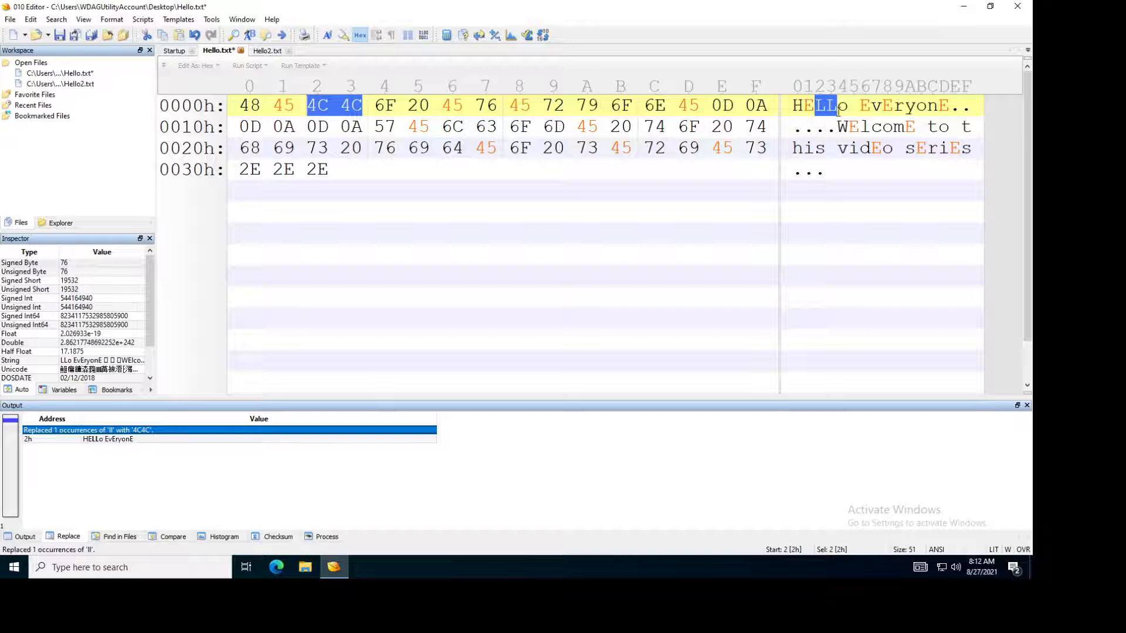
Step: From the start of the file, try to replace all occurrences of "this" with "THIS" using the Hex Bytes replacement type
{"action": "left_click", "coordinate": [800, 106]}
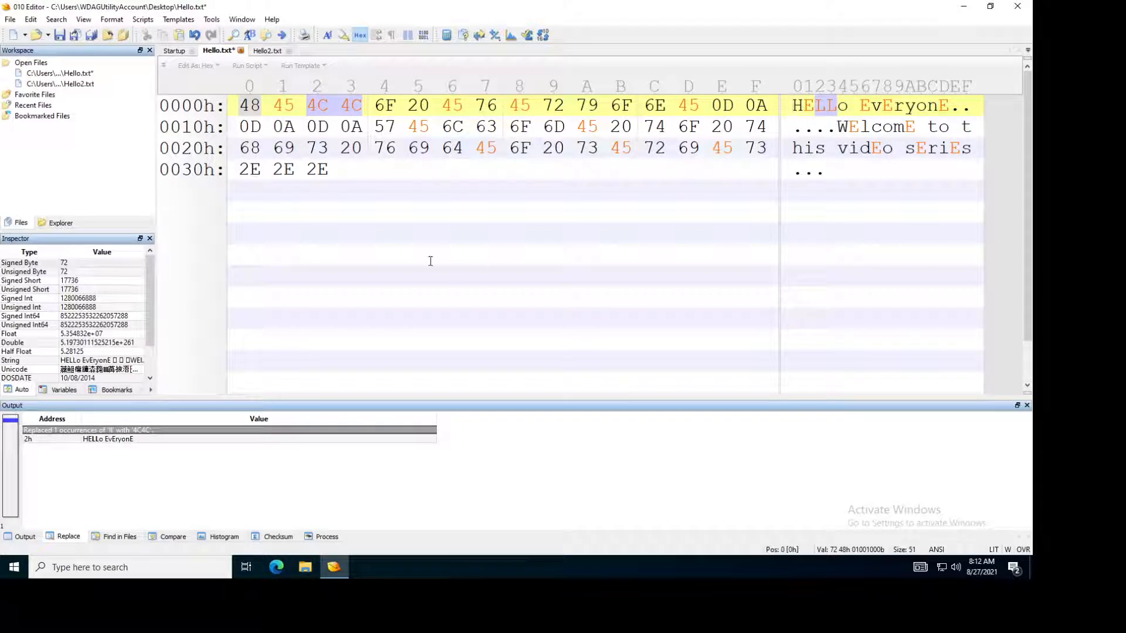
{"action": "key", "text": "ctrl+f"}
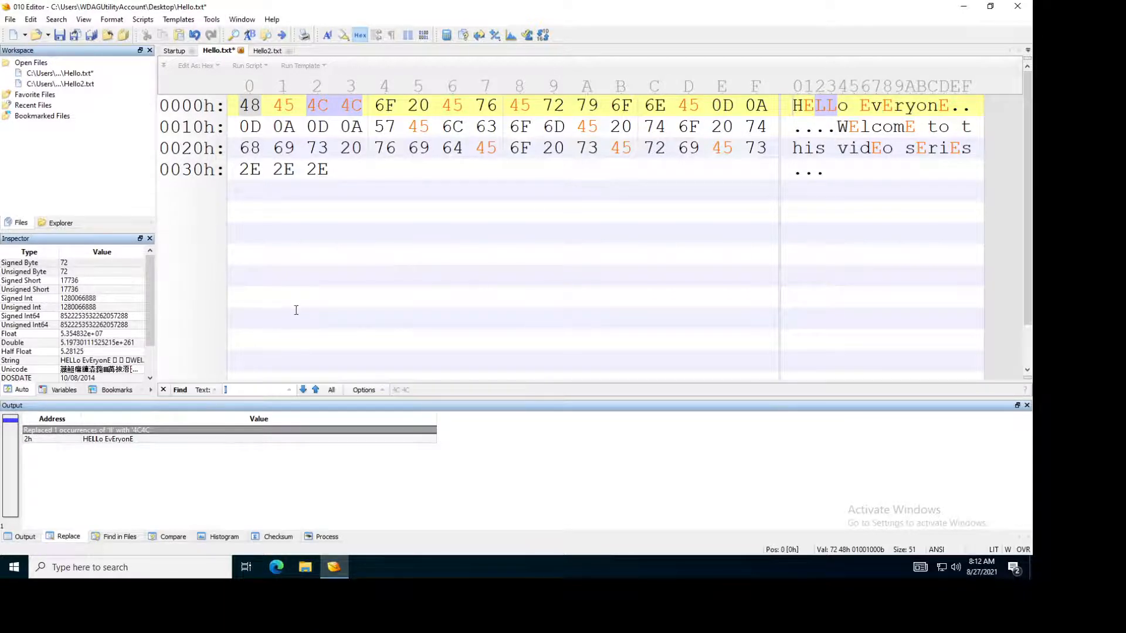
{"action": "key", "text": "ctrl+r"}
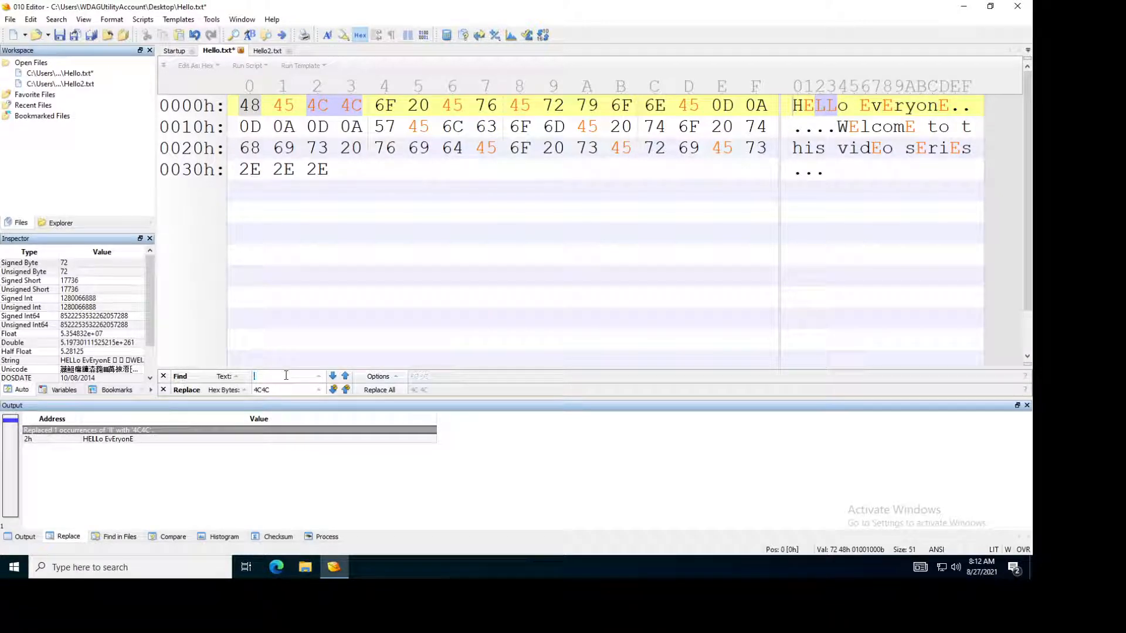
{"action": "type", "text": "this"}
{"action": "key", "text": "Tab"}
{"action": "type", "text": "THIS"}
{"action": "left_click", "coordinate": [384, 390]}
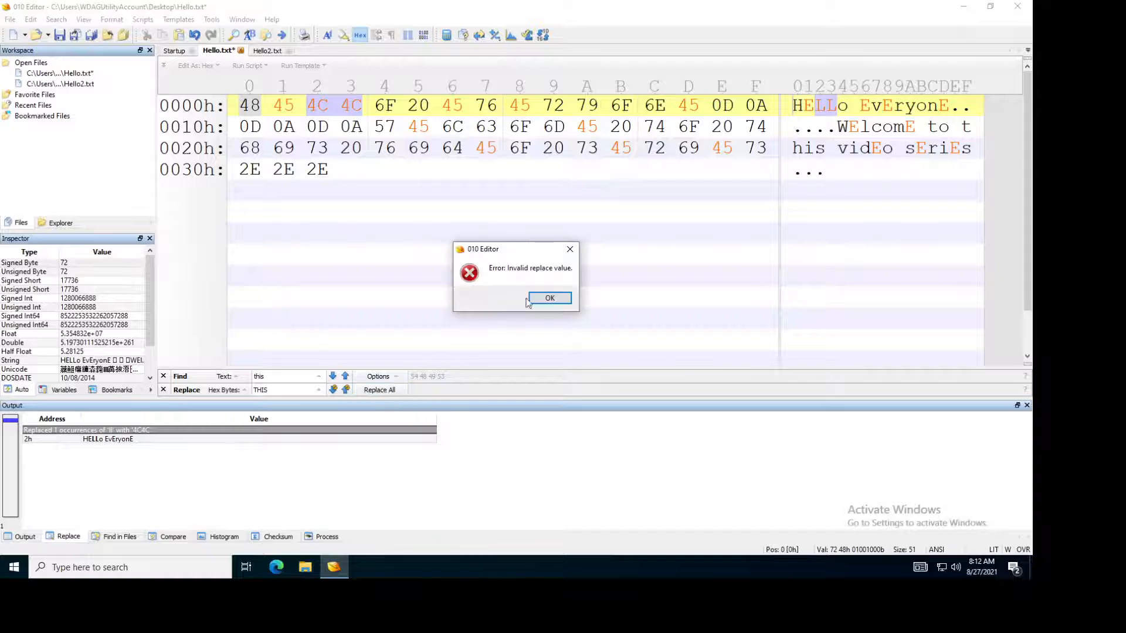
{"action": "left_click", "coordinate": [549, 298]}
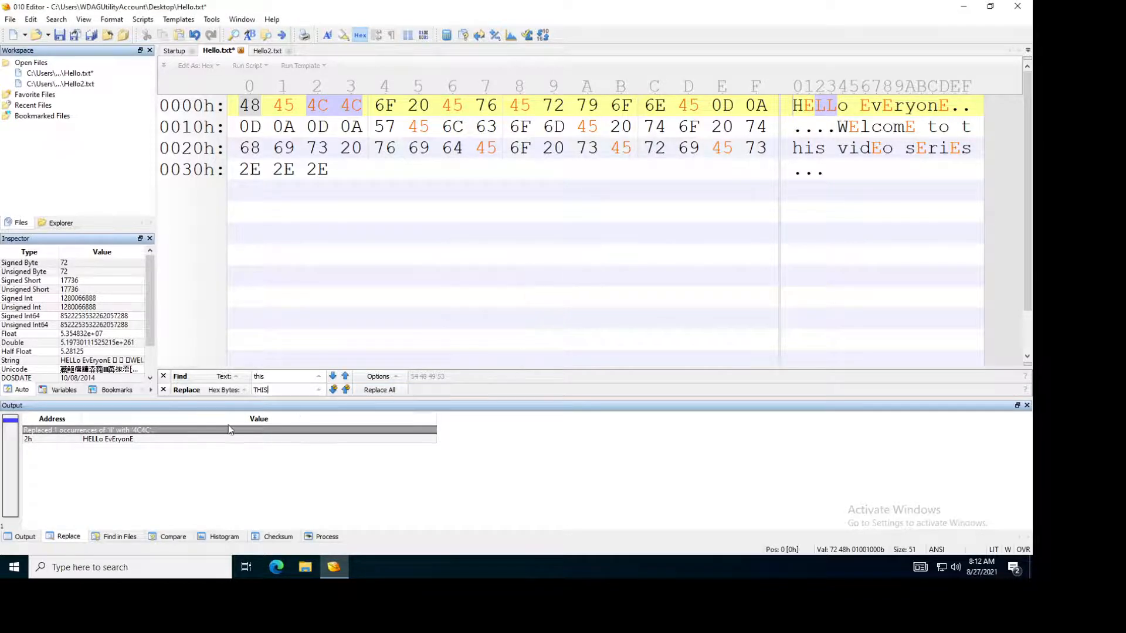
Step: Change the replacement data type to Text and replace all occurrences of "this" with "THIS"
{"action": "left_click", "coordinate": [228, 392]}
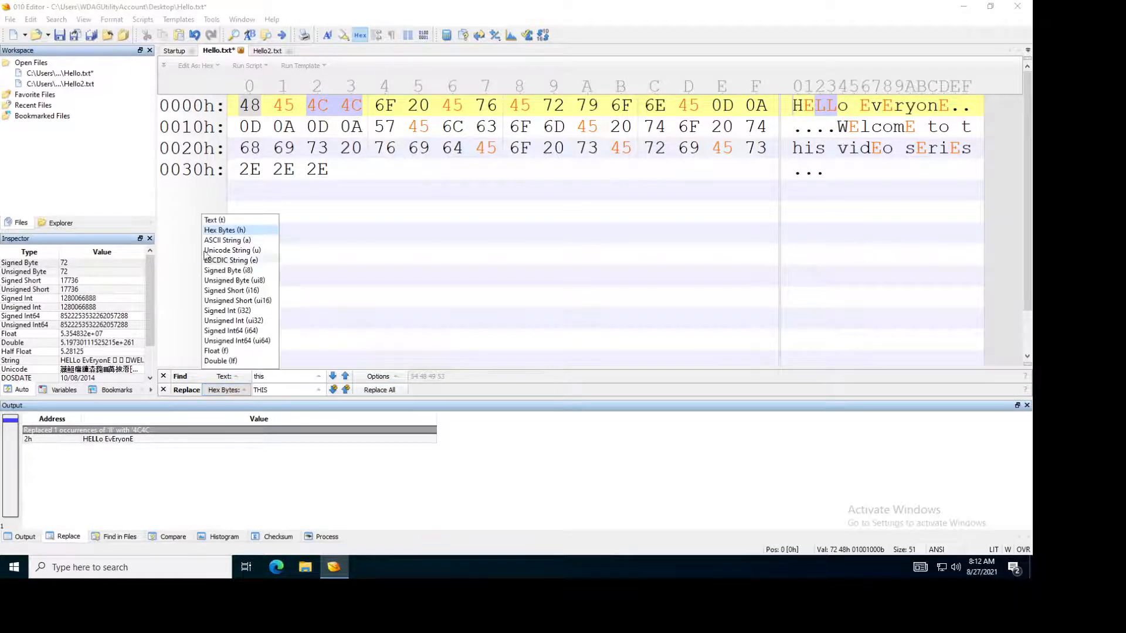
{"action": "left_click", "coordinate": [215, 220]}
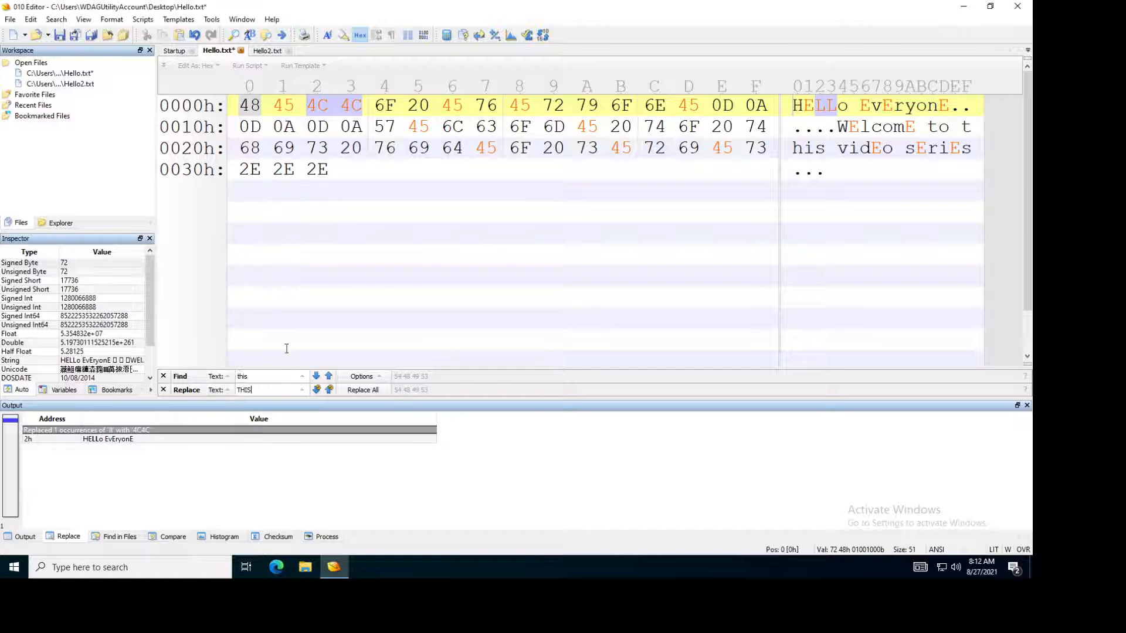
{"action": "left_click", "coordinate": [363, 390]}
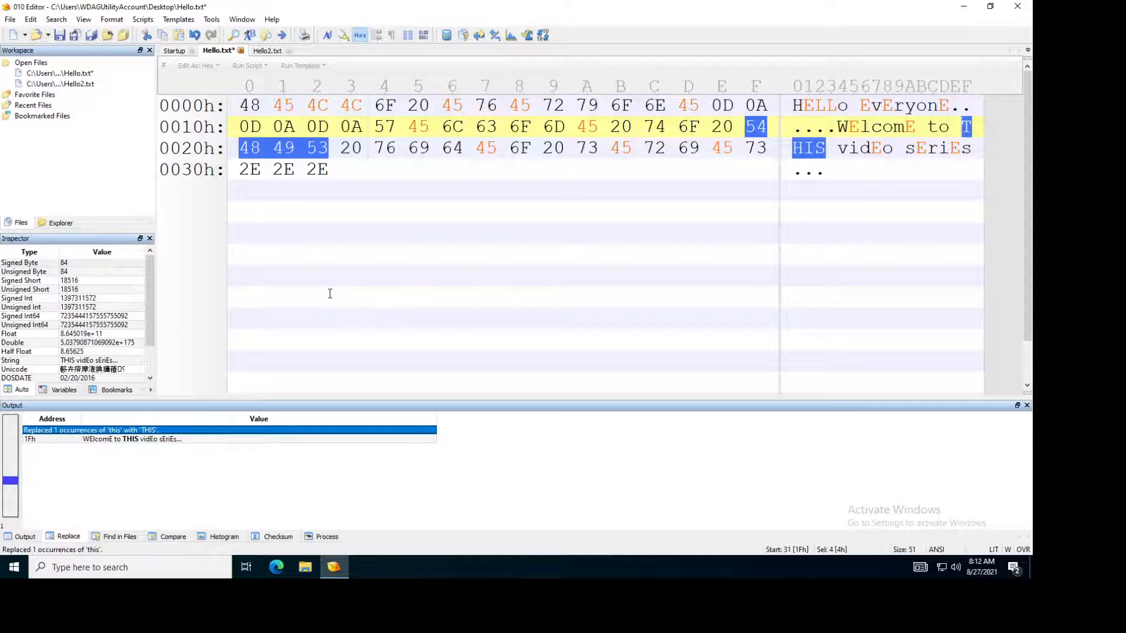
Step: Open the Replace bar, change the search data type to Hex Bytes, and set the byte to find to 6F
{"action": "key", "text": "ctrl+f"}
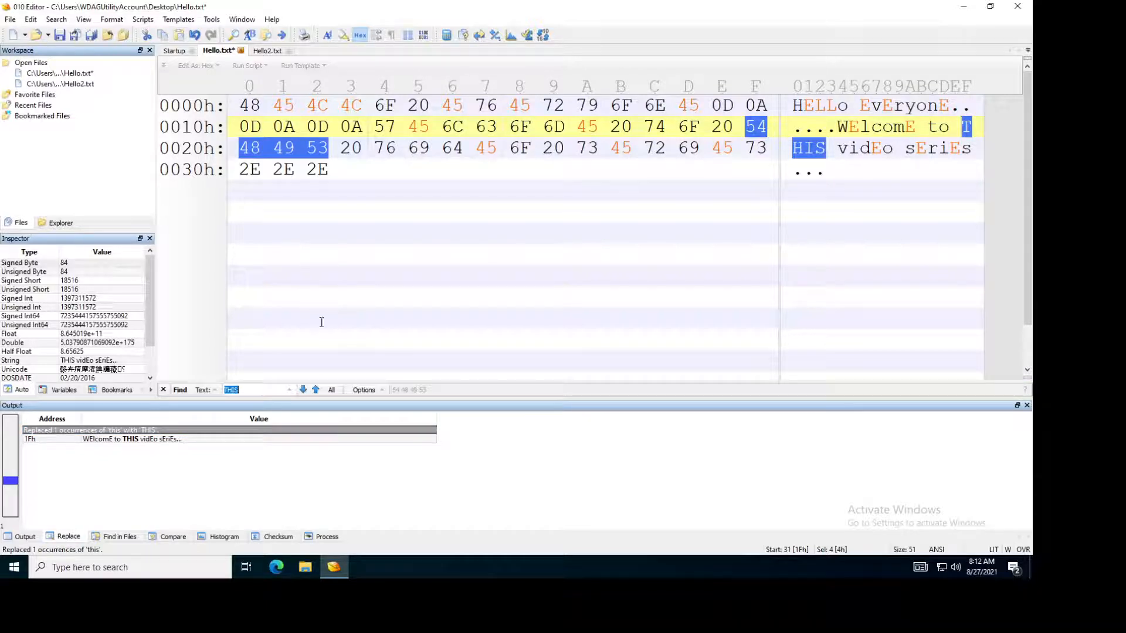
{"action": "key", "text": "ctrl+r"}
{"action": "left_click", "coordinate": [266, 390]}
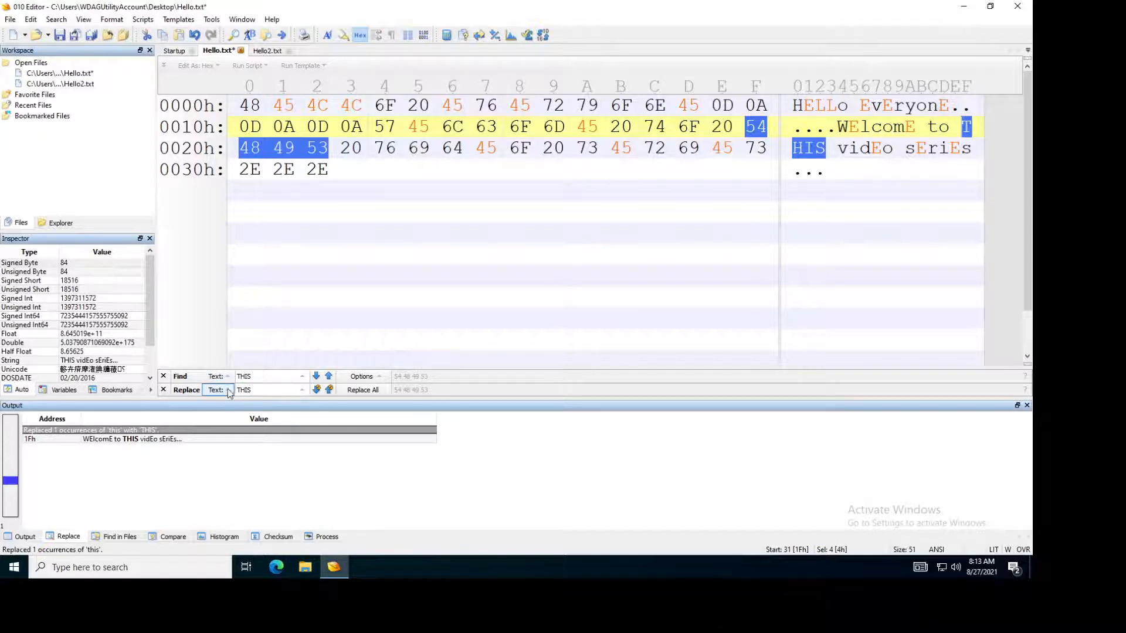
{"action": "left_click_drag", "start_coordinate": [258, 388], "coordinate": [223, 388]}
{"action": "left_click", "coordinate": [252, 388]}
{"action": "double_click", "coordinate": [254, 375]}
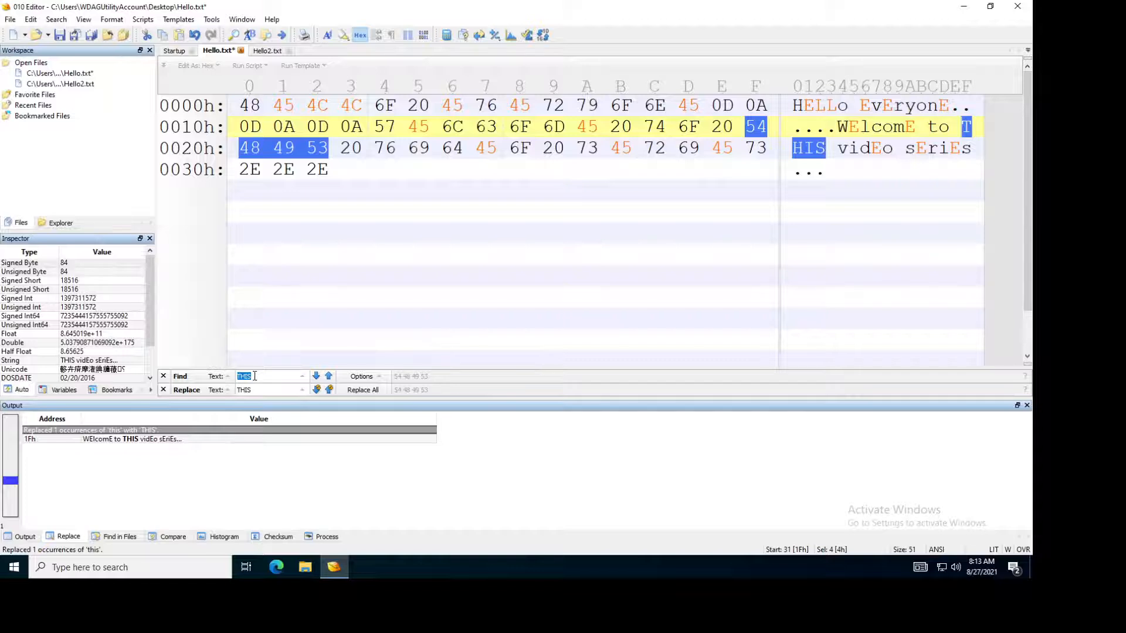
{"action": "left_click", "coordinate": [216, 377]}
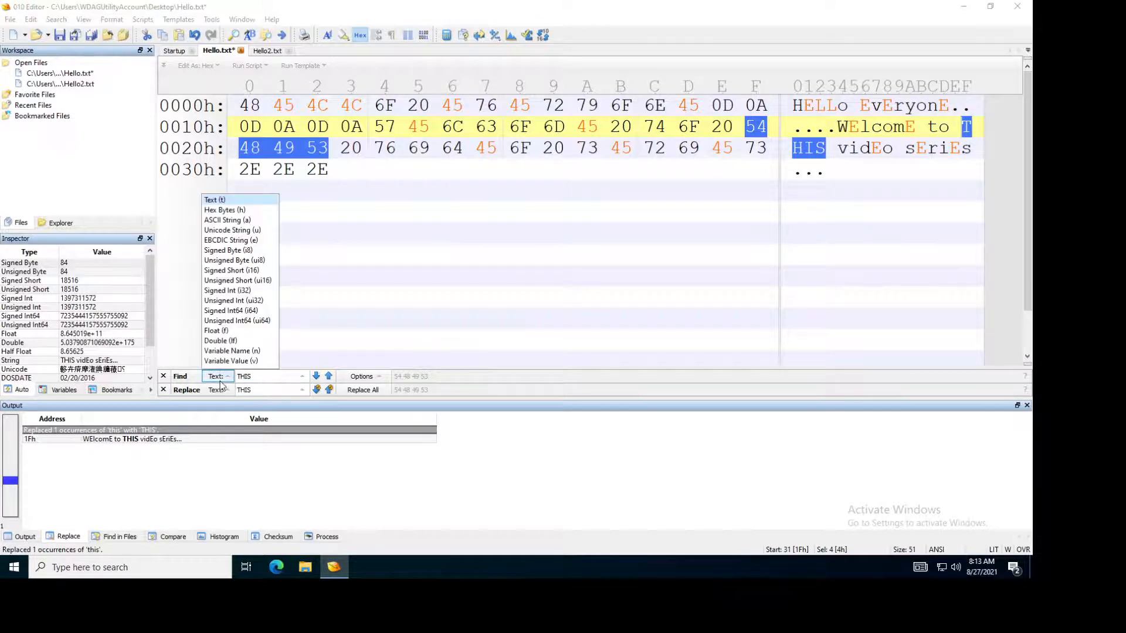
{"action": "left_click", "coordinate": [218, 210]}
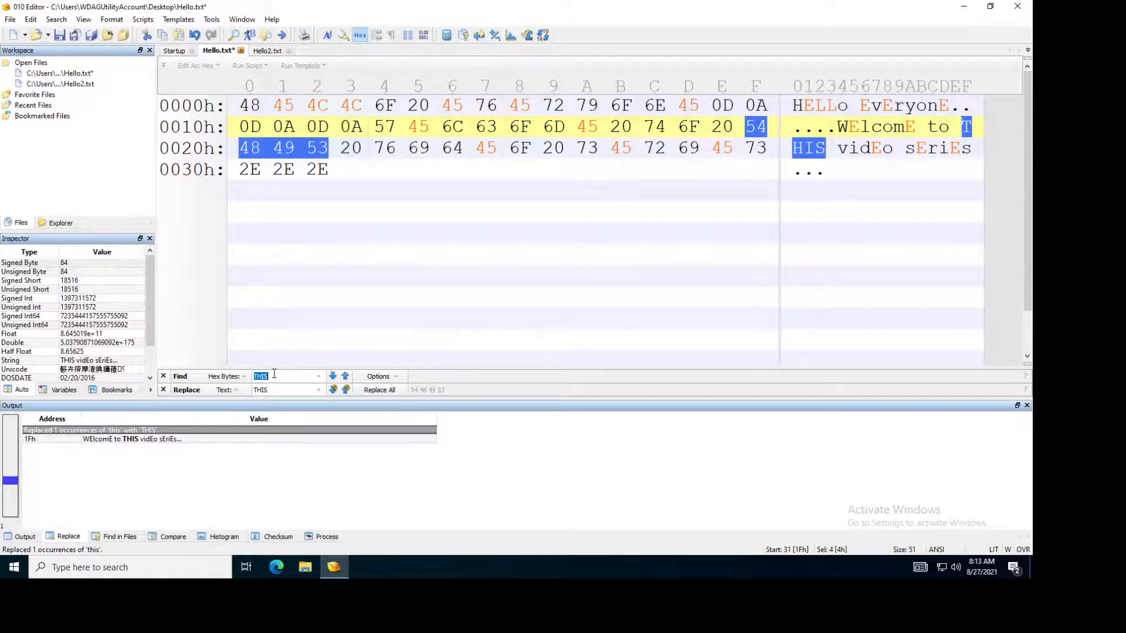
{"action": "left_click", "coordinate": [838, 106]}
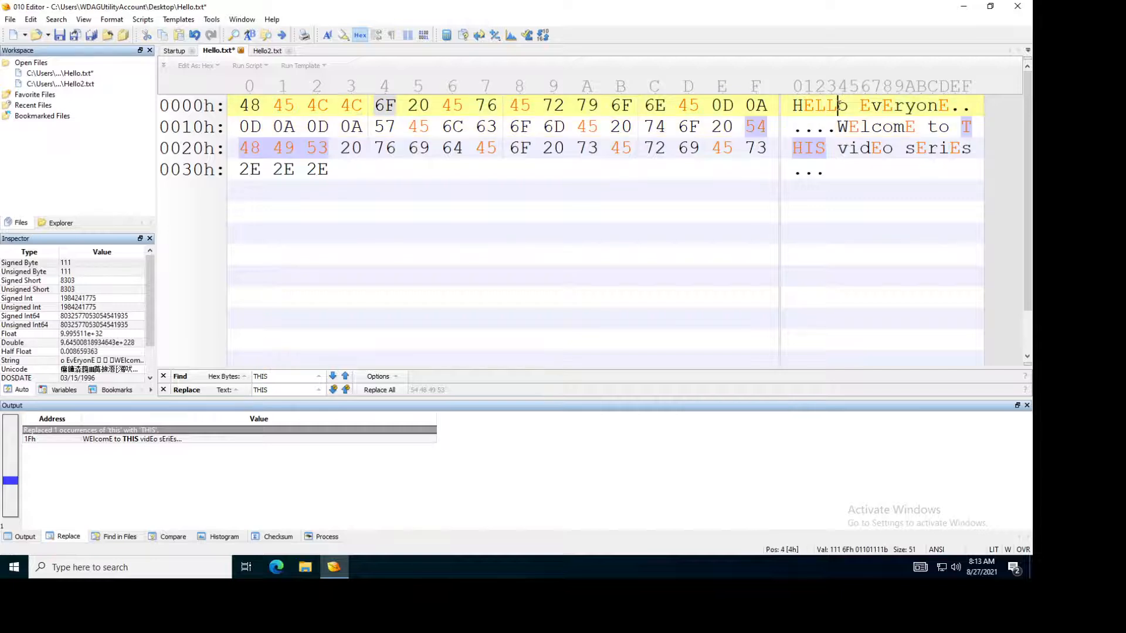
{"action": "double_click", "coordinate": [287, 375]}
{"action": "type", "text": "6F"}
Step: Replace all occurrences of hex byte 6F with the text "F", and undo that replacement
{"action": "double_click", "coordinate": [280, 391]}
{"action": "type", "text": "f"}
{"action": "key", "text": "BackSpace"}
{"action": "type", "text": "F"}
{"action": "left_click", "coordinate": [370, 391]}
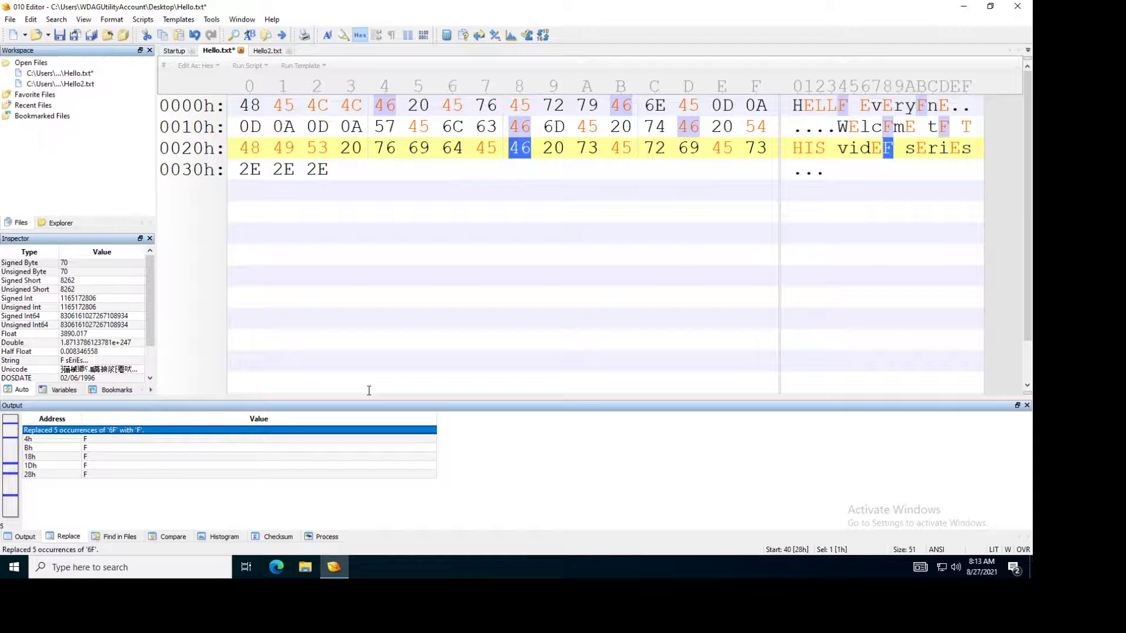
{"action": "key", "text": "ctrl+z"}
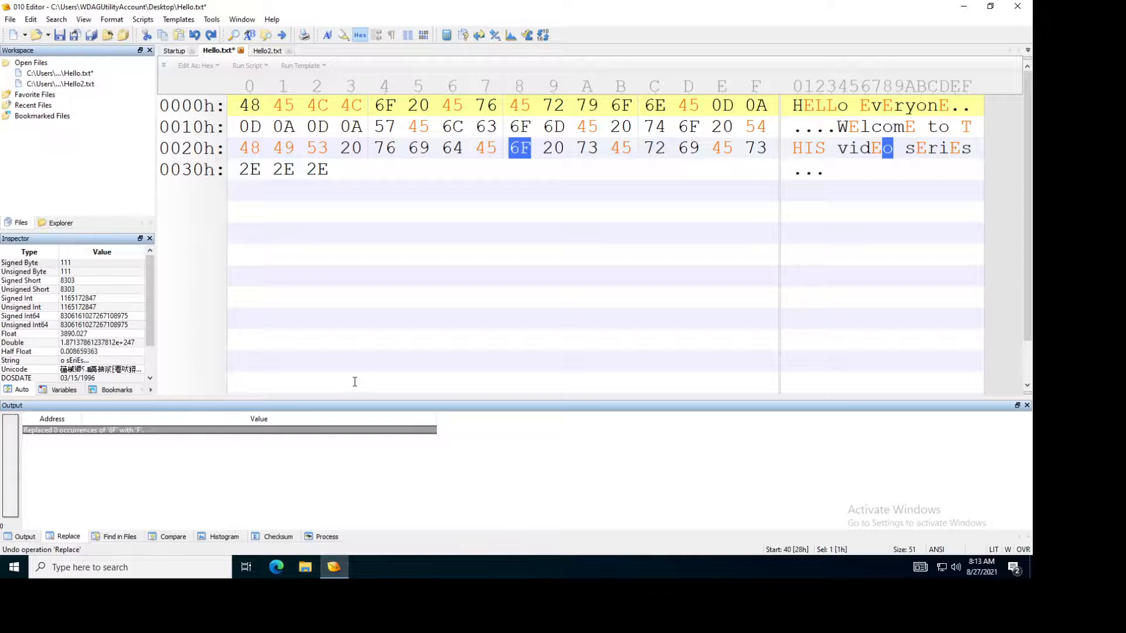
Step: Replace all occurrences of hex byte 6F with the text "O" and save Hello.txt
{"action": "key", "text": "ctrl+r"}
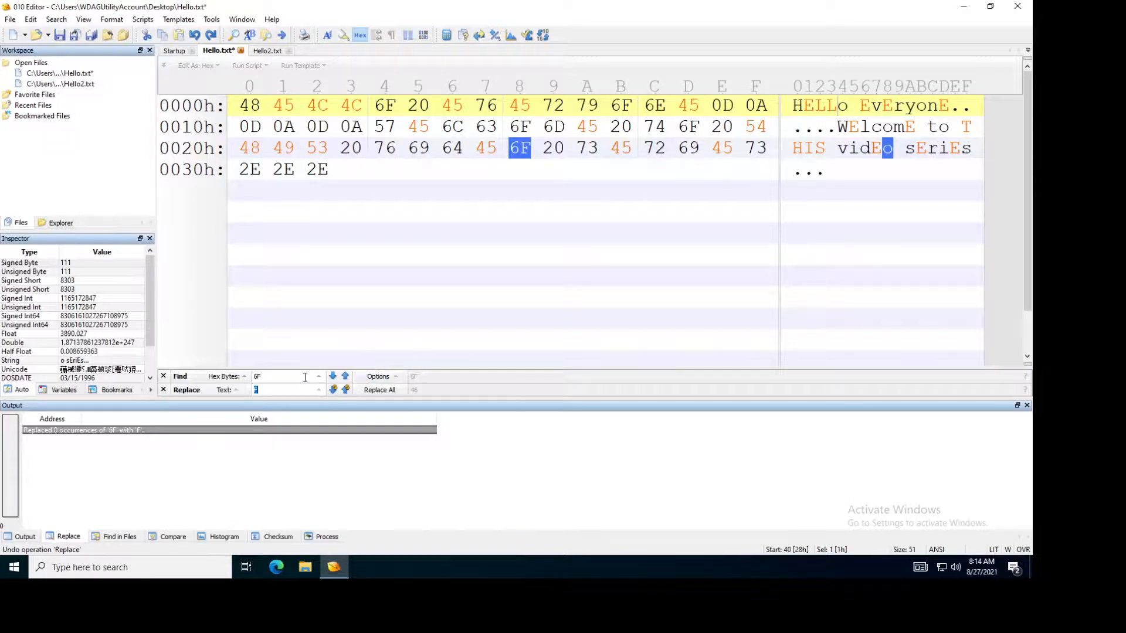
{"action": "left_click", "coordinate": [614, 105]}
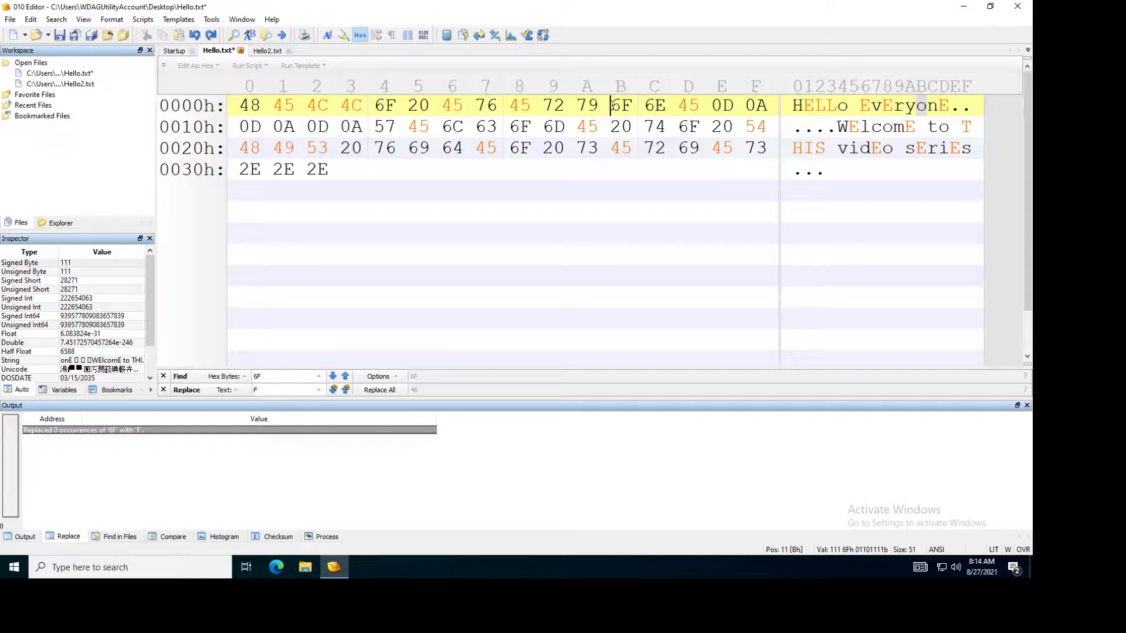
{"action": "left_click", "coordinate": [833, 105]}
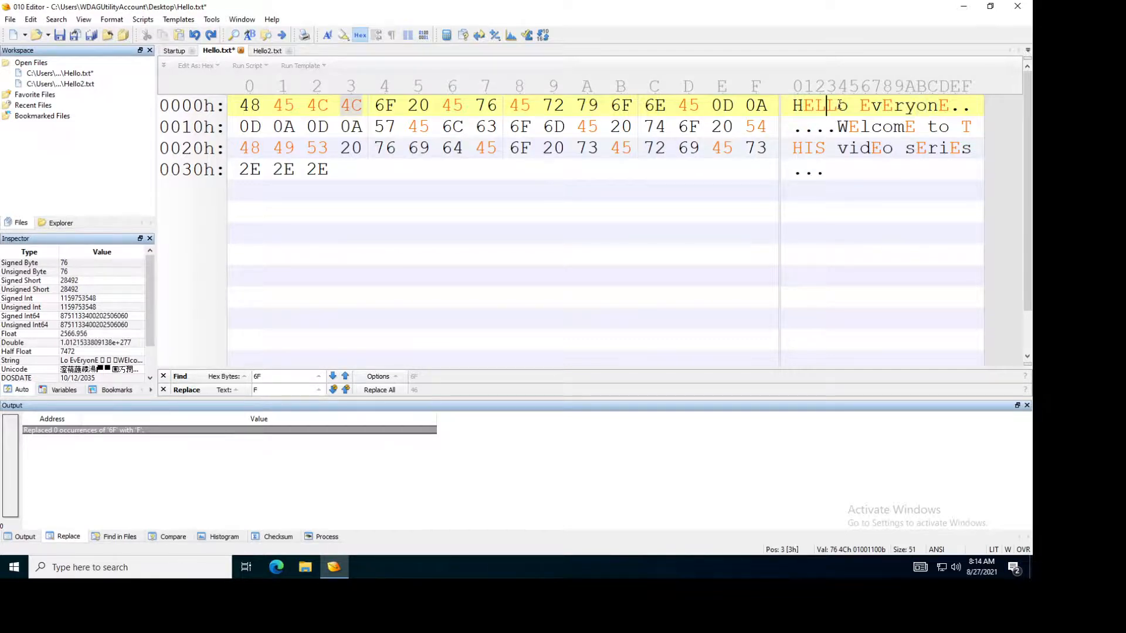
{"action": "left_click", "coordinate": [842, 105]}
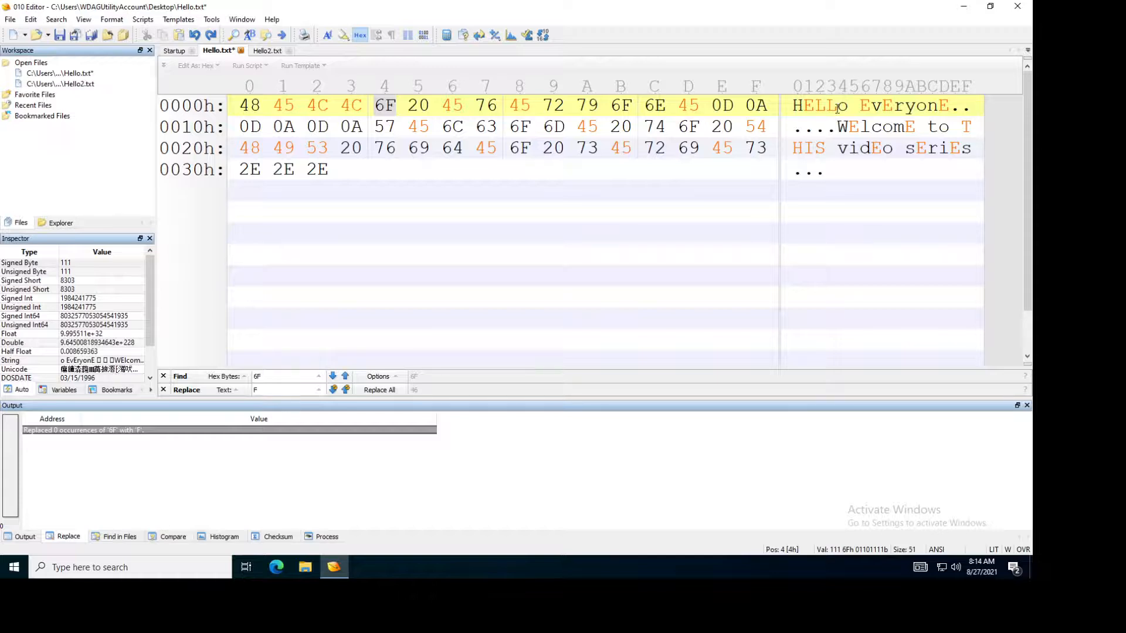
{"action": "double_click", "coordinate": [271, 390]}
{"action": "type", "text": "O"}
{"action": "left_click_drag", "start_coordinate": [261, 390], "coordinate": [249, 391]}
{"action": "left_click", "coordinate": [368, 391]}
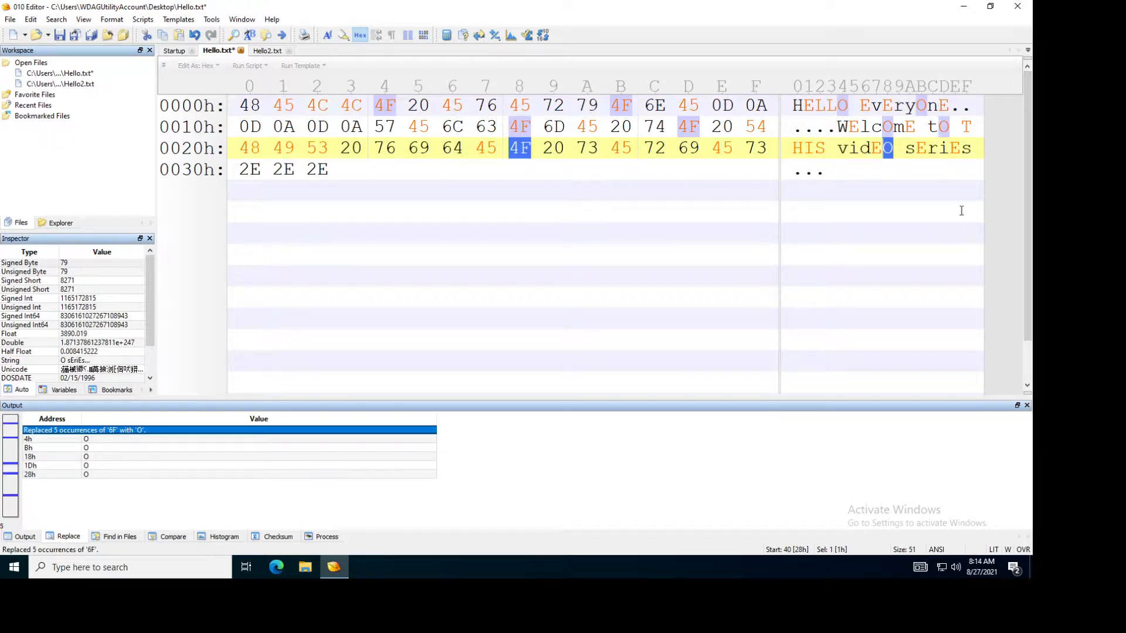
{"action": "left_click", "coordinate": [724, 224]}
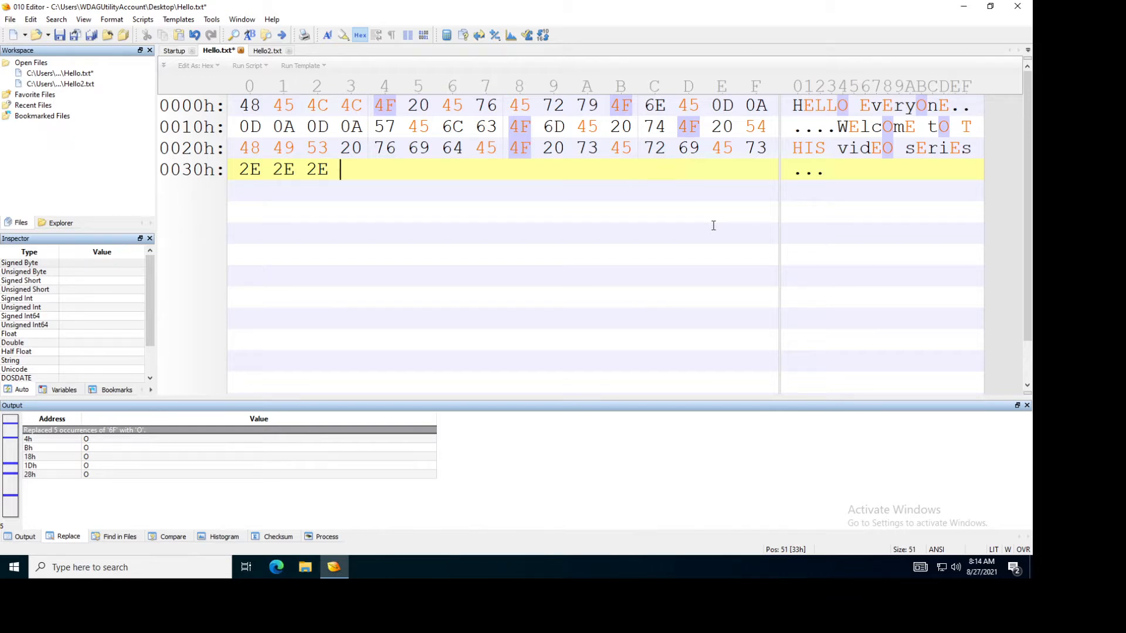
{"action": "key", "text": "ctrl+s"}
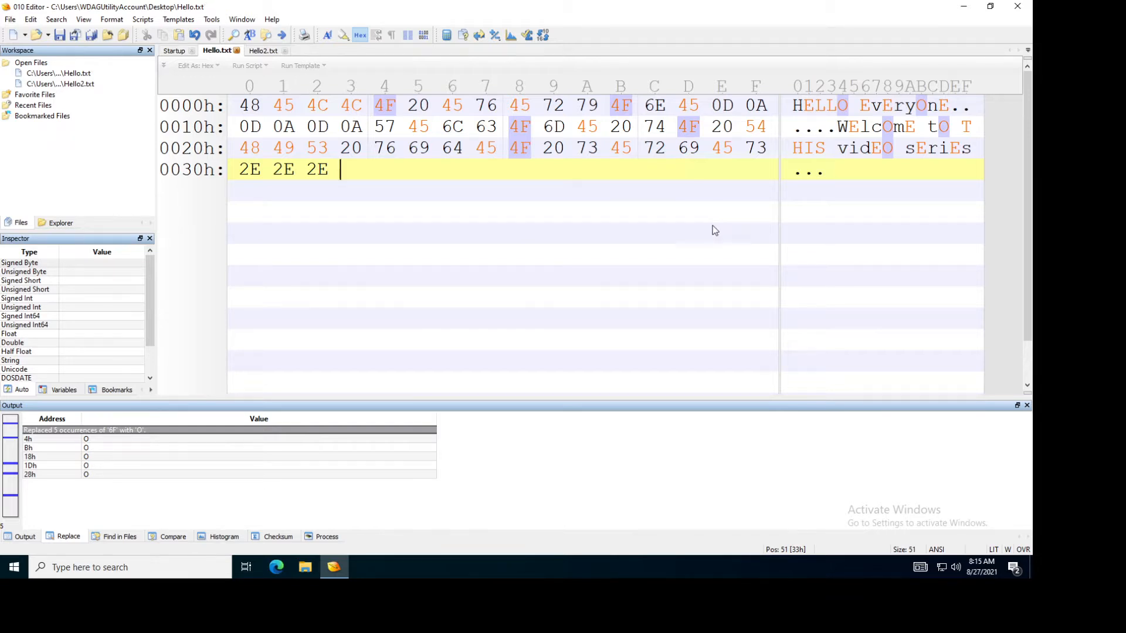